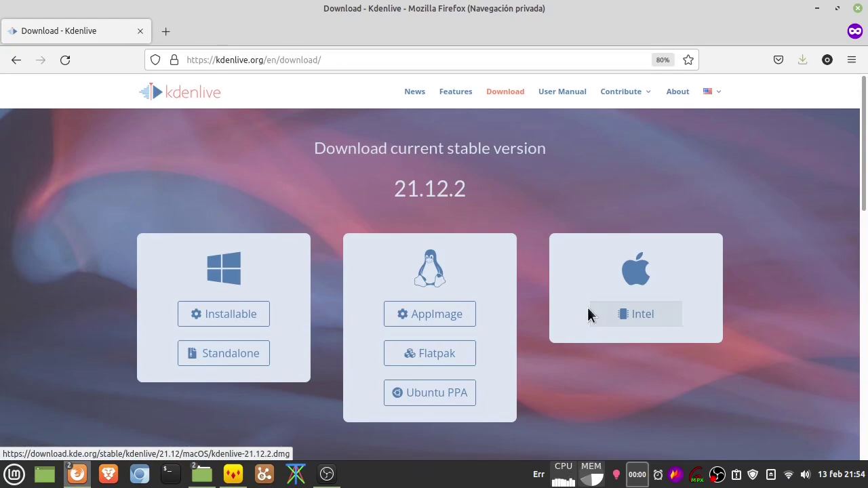
Switch to the Demo Kdenlive folder and examine its image, video and audio source files.
mouse_move(206, 481)
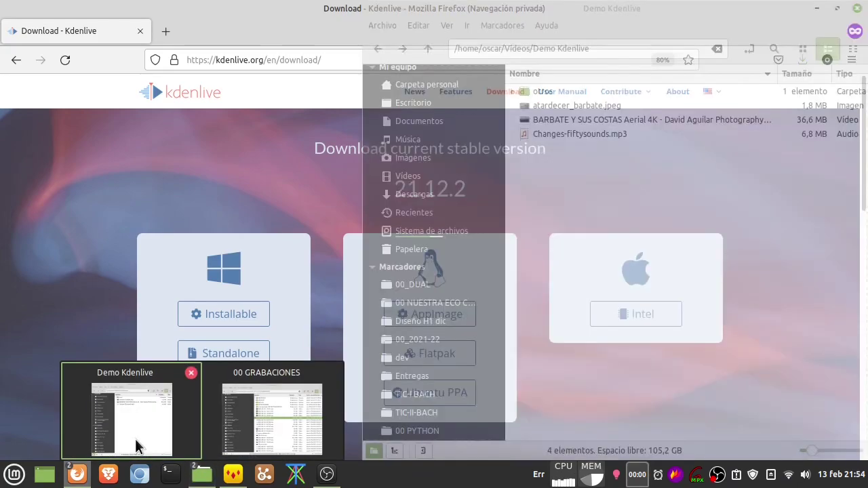
left_click(132, 417)
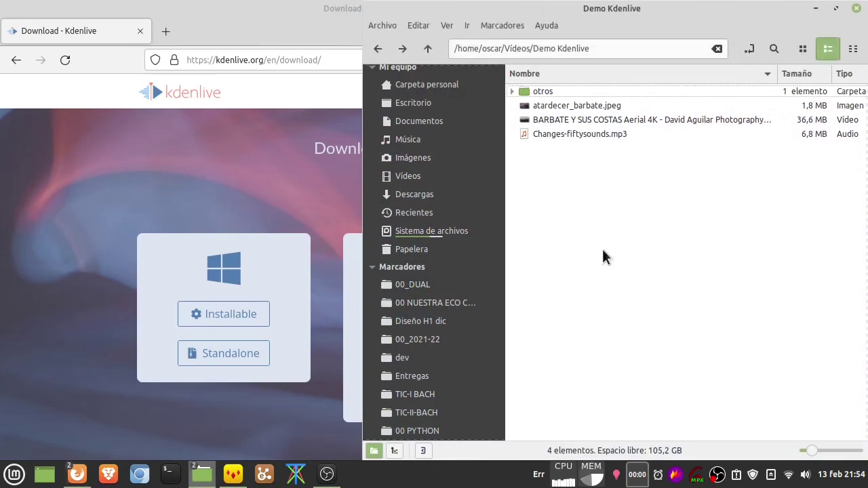
left_click(579, 132)
left_click(580, 119)
left_click(582, 106)
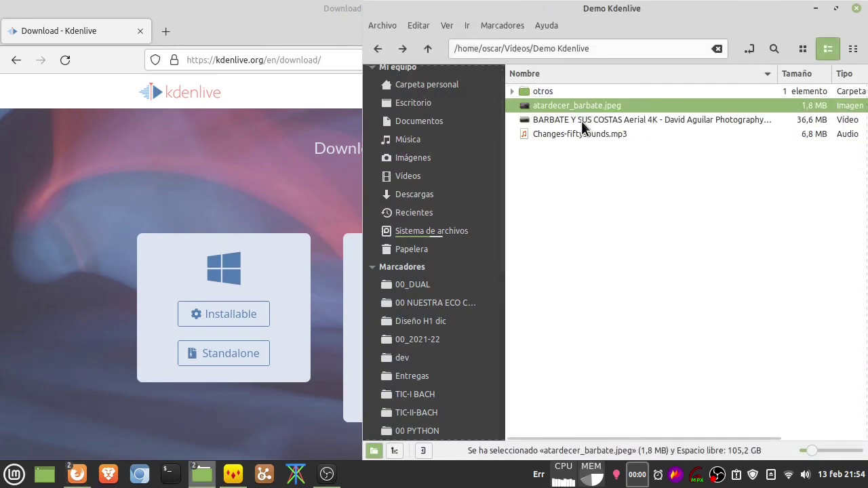
left_click(580, 144)
left_click(584, 107)
left_click(583, 118)
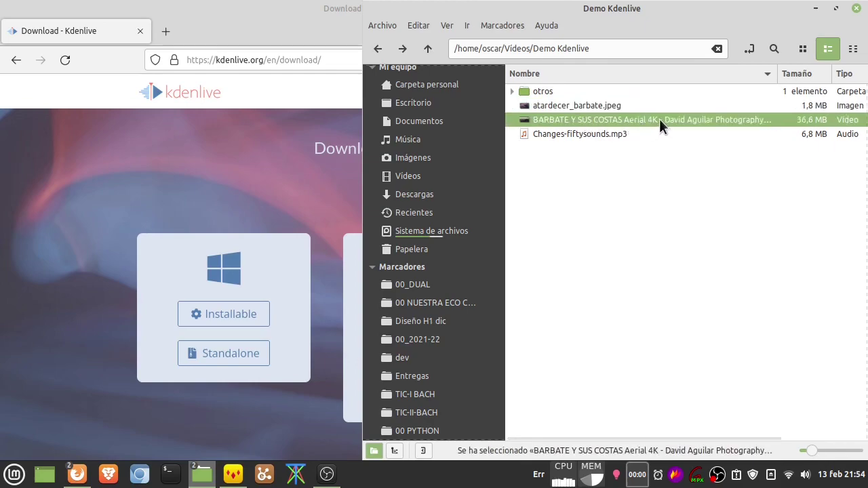
left_click(596, 133)
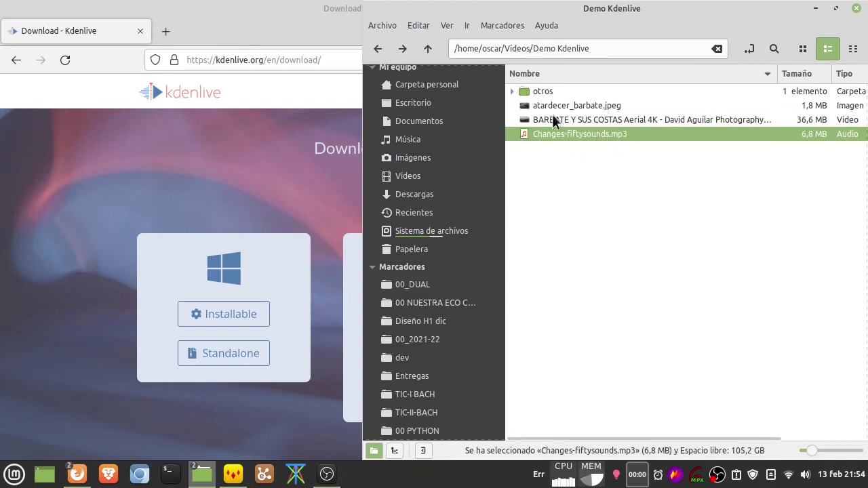
left_click(700, 193)
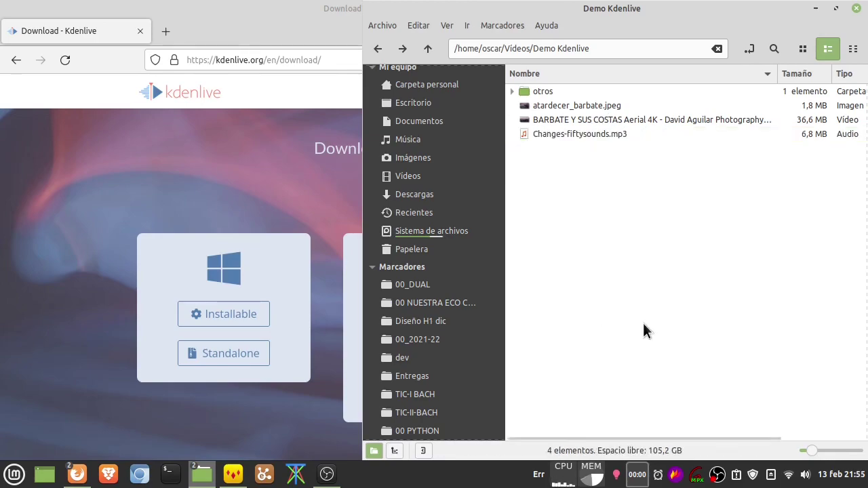
Launch the Kdenlive video editor.
left_click(15, 473)
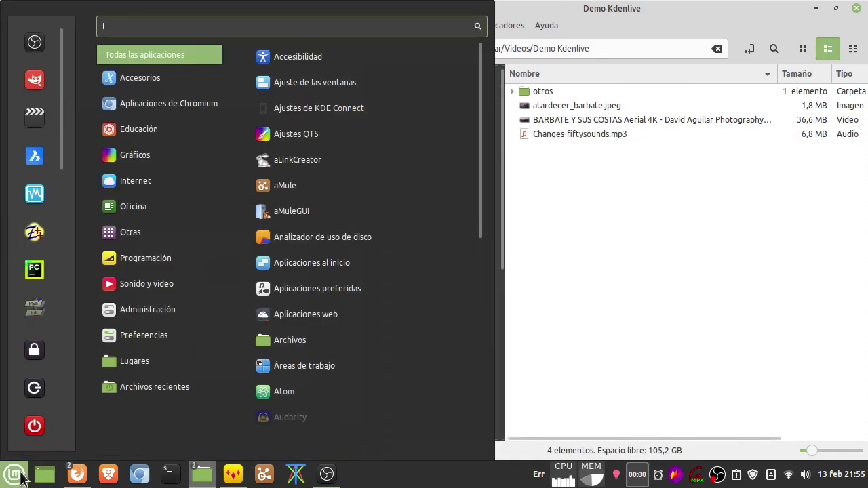
left_click(35, 118)
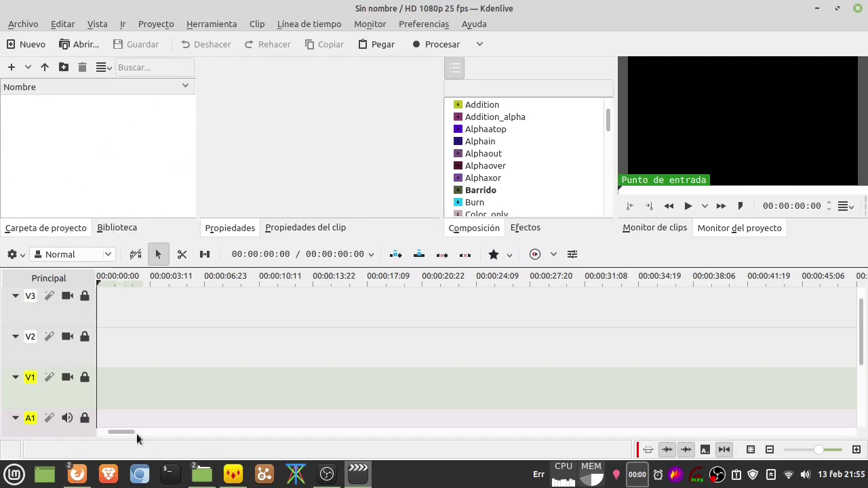
Import the BARBATE Y SUS COSTAS Aerial 4K video into the project bin and switch the project to its HD 720p 29.97 fps profile.
left_click(201, 474)
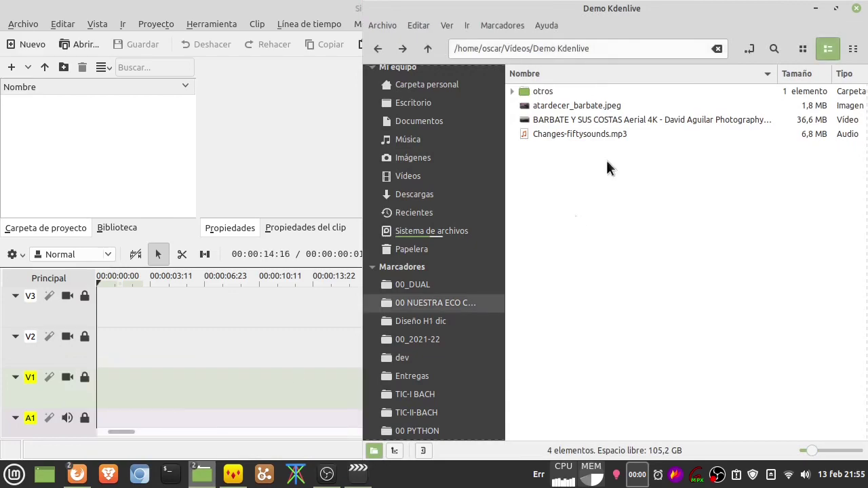
left_click_drag(579, 119, 80, 121)
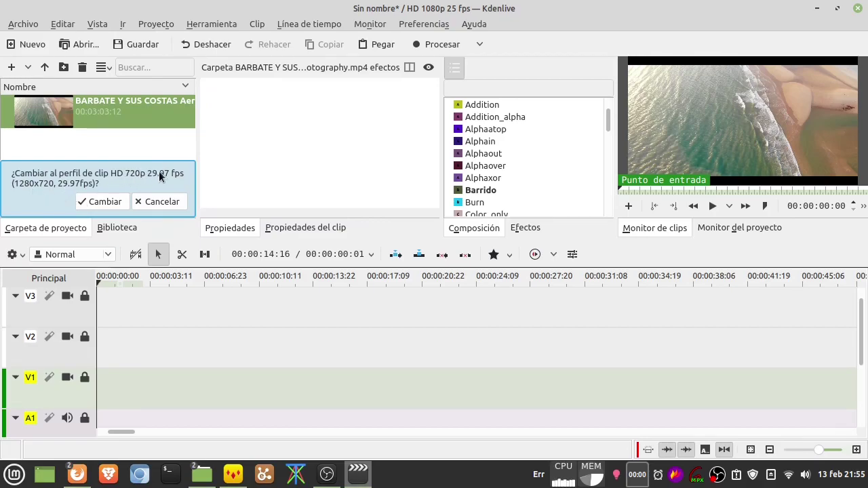
left_click(106, 203)
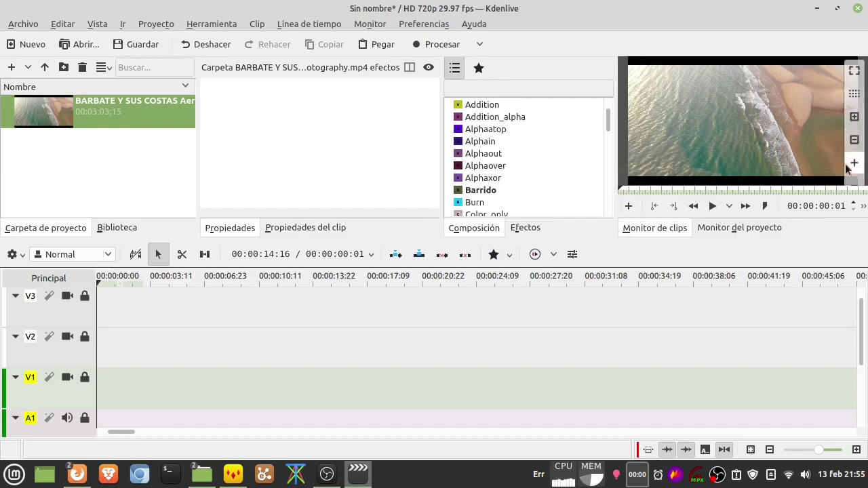
Preview the imported video in the clip monitor and examine its technical clip properties and the timeline's audio tracks.
left_click(712, 206)
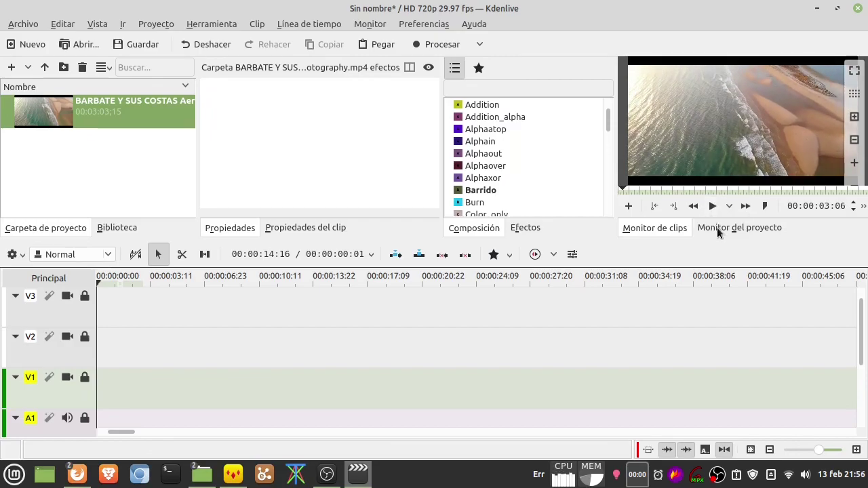
left_click(717, 227)
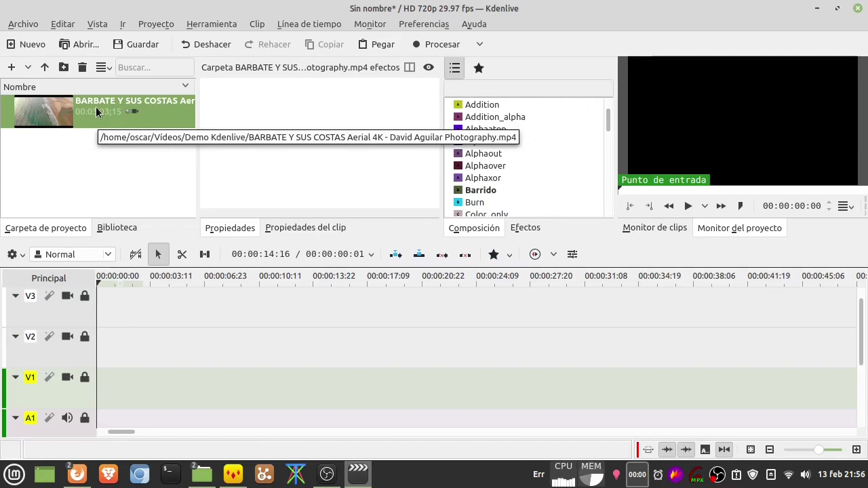
left_click(296, 229)
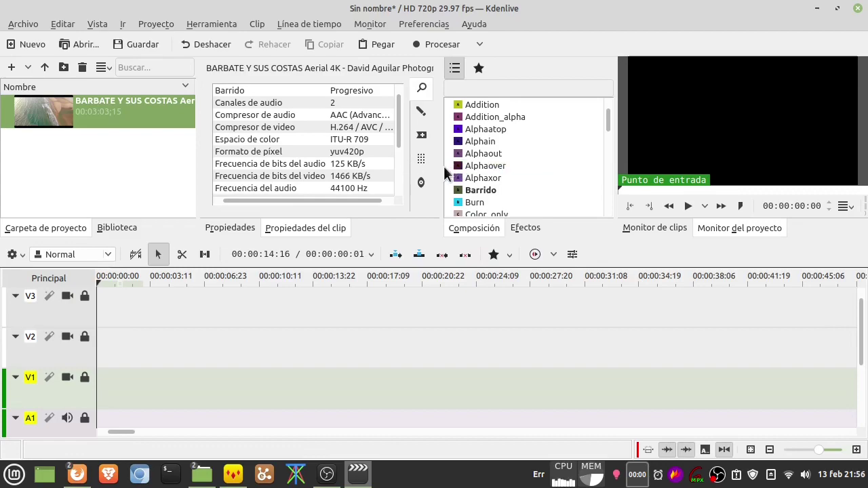
left_click_drag(444, 172, 495, 171)
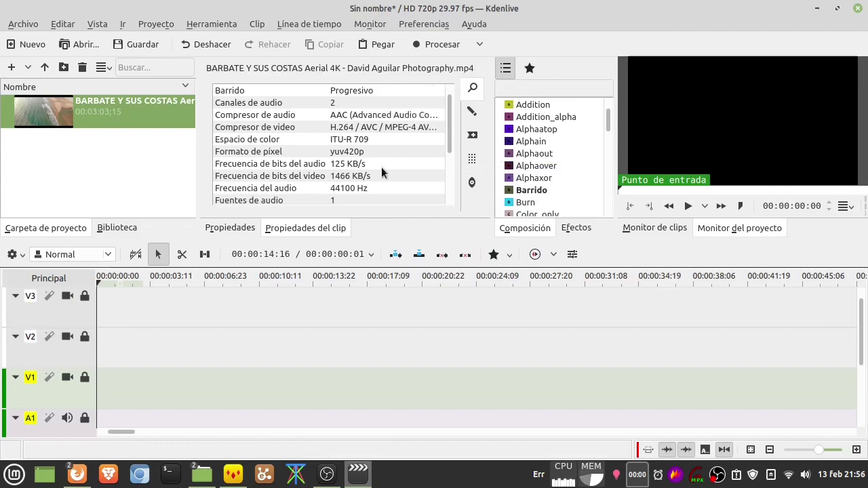
scroll(381, 167, "down", 2)
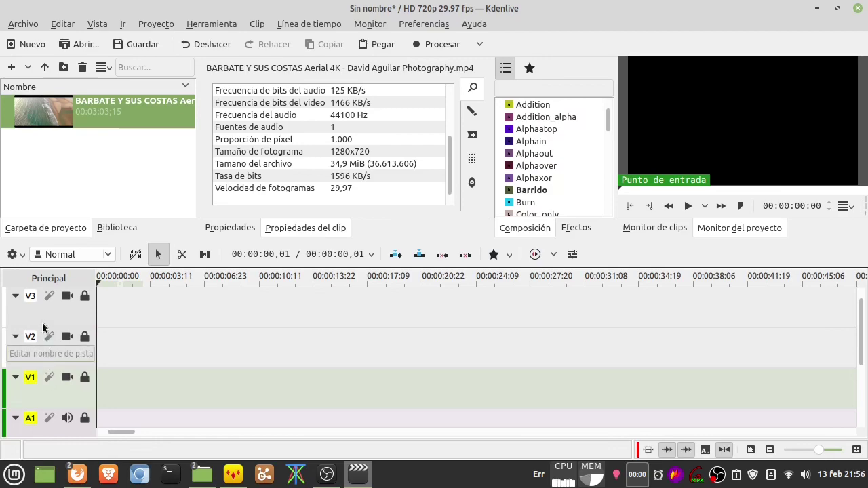
left_click_drag(858, 339, 860, 385)
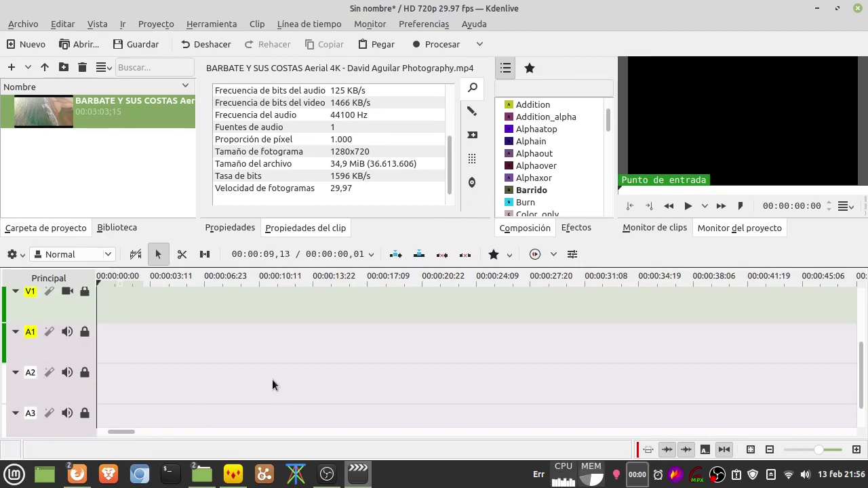
Import Changes-fiftysounds.mp3 and atardecer_barbate.jpeg from the Demo Kdenlive folder into the project bin and select the image.
mouse_move(212, 479)
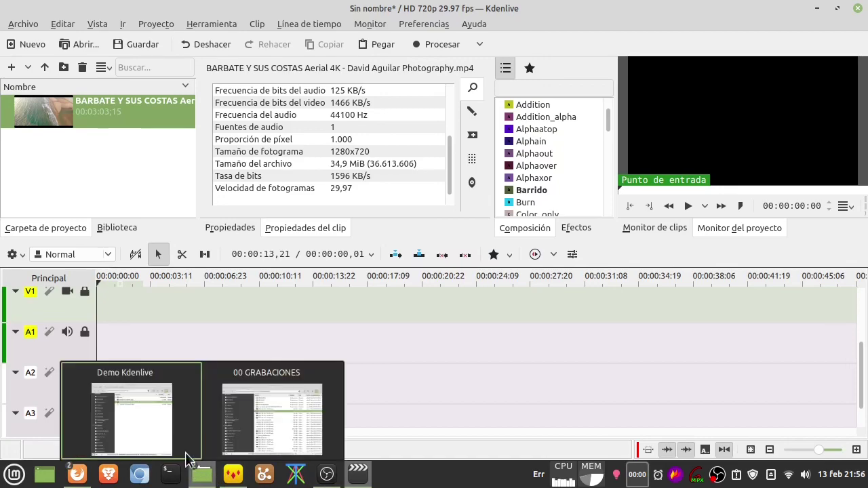
left_click(160, 414)
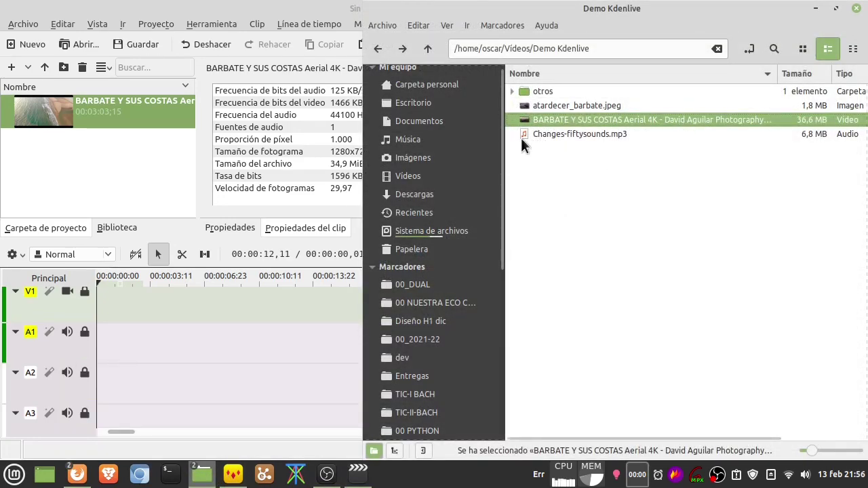
left_click(587, 133)
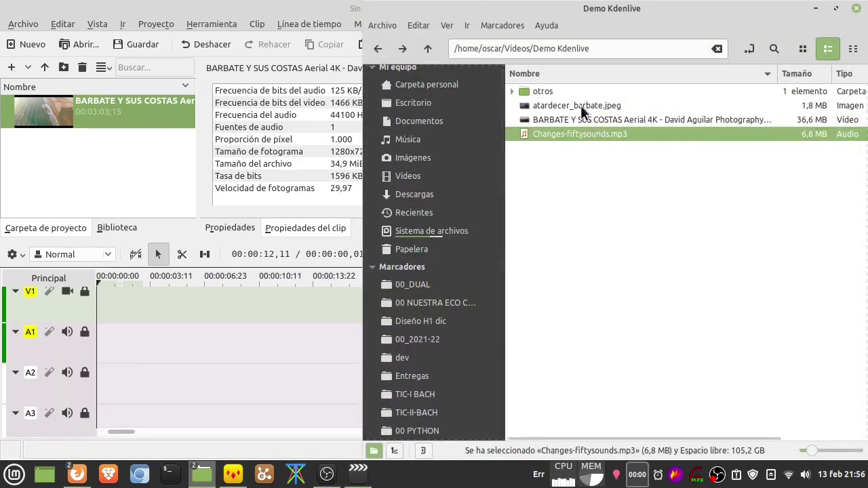
left_click(577, 105, "ctrl")
left_click_drag(579, 134, 63, 168)
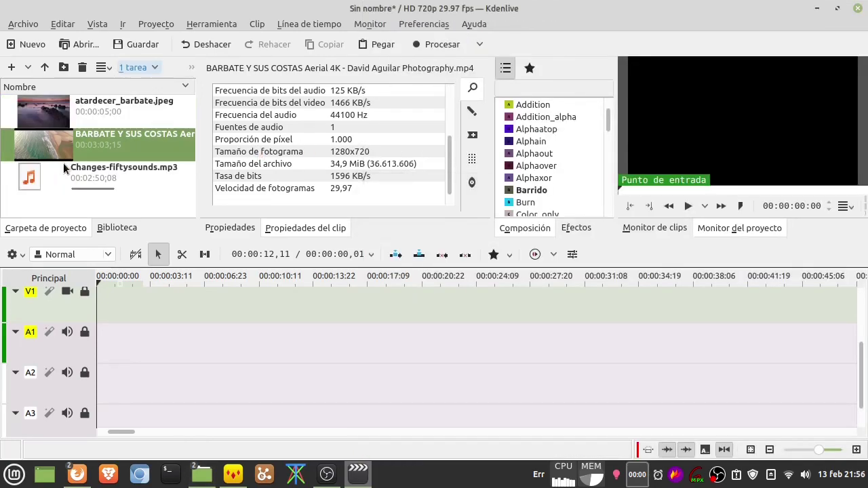
left_click(76, 107)
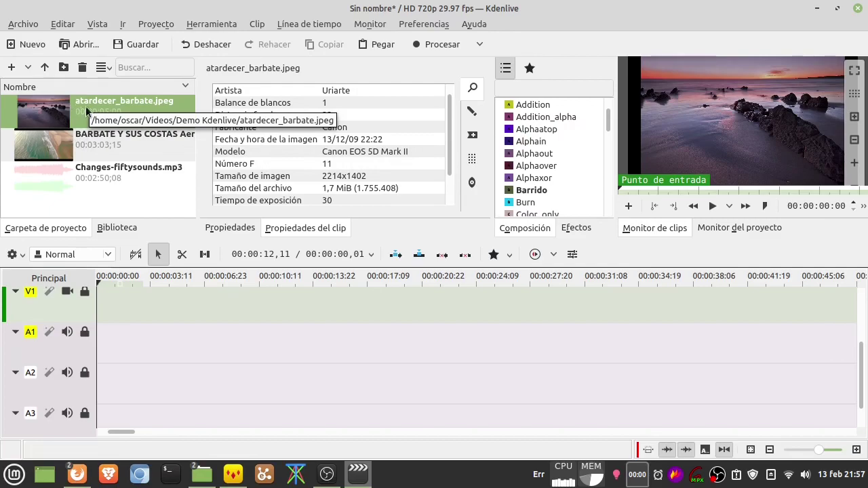
Save the project as prueba in the Demo Kdenlive folder.
left_click(23, 24)
left_click(33, 99)
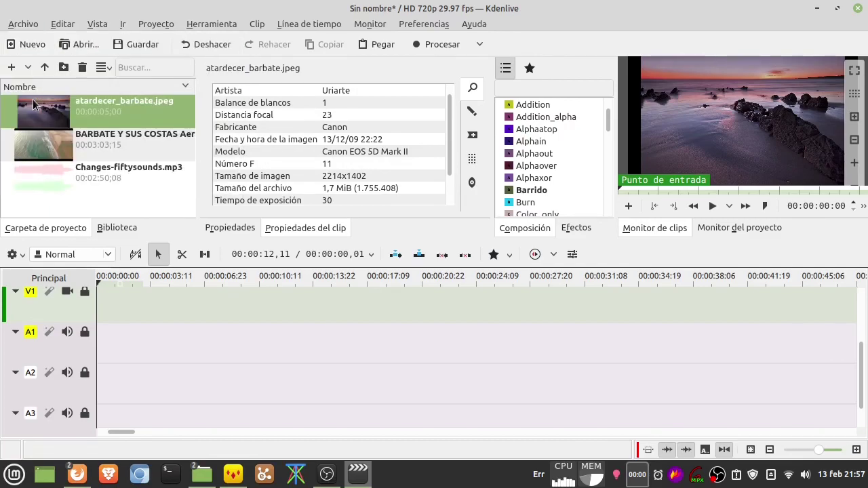
double_click(333, 135)
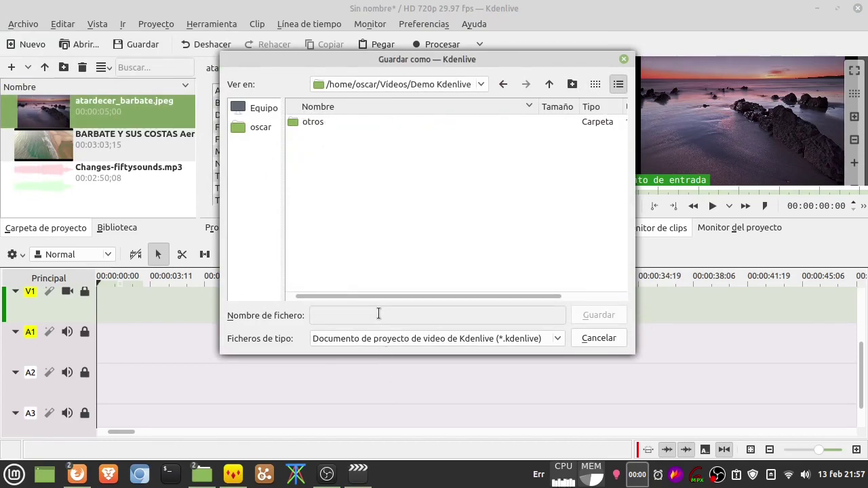
type("p")
key("BackSpace")
type("prueba")
key("Return")
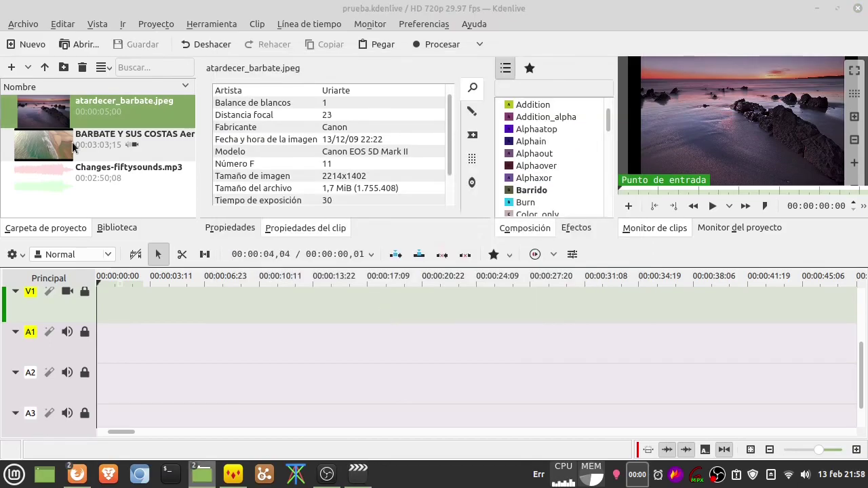
Place the BARBATE Y SUS COSTAS video at the start of the timeline on tracks V1 and A1.
left_click(72, 142)
left_click_drag(72, 143, 99, 346)
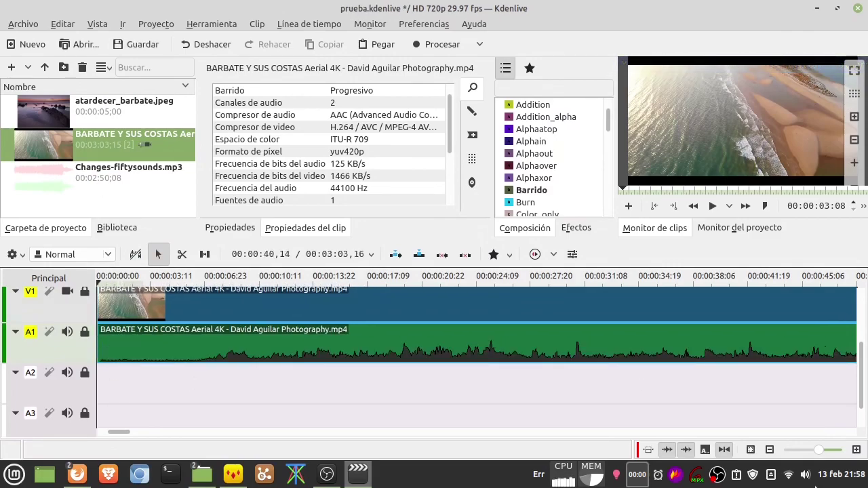
scroll(861, 391, "up", 1)
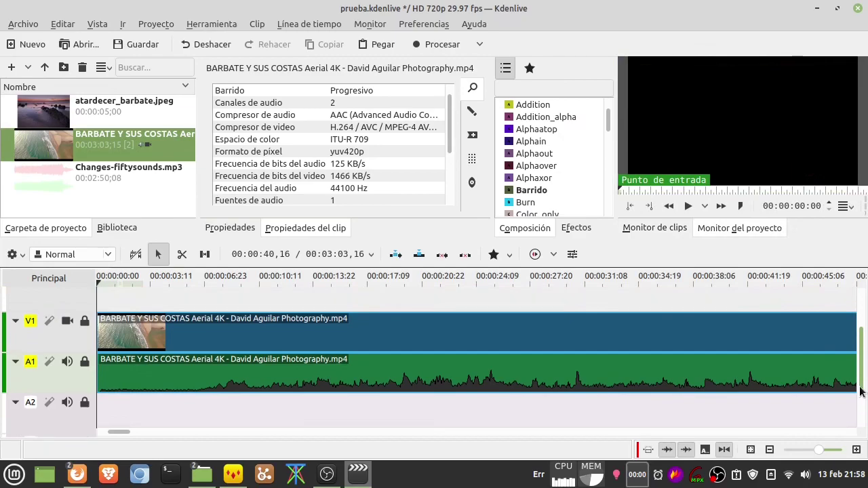
scroll(859, 392, "up", 1)
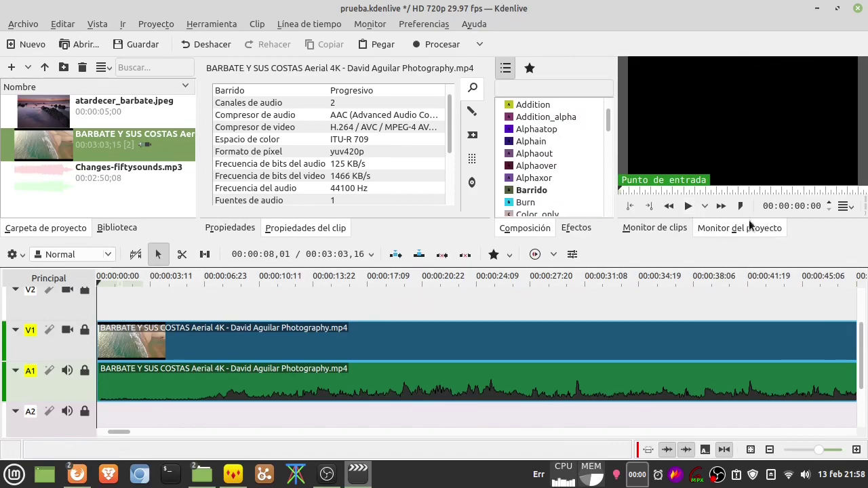
Play the timeline from the start in the project monitor and pause it at 00:00:10:20.
left_click(687, 206)
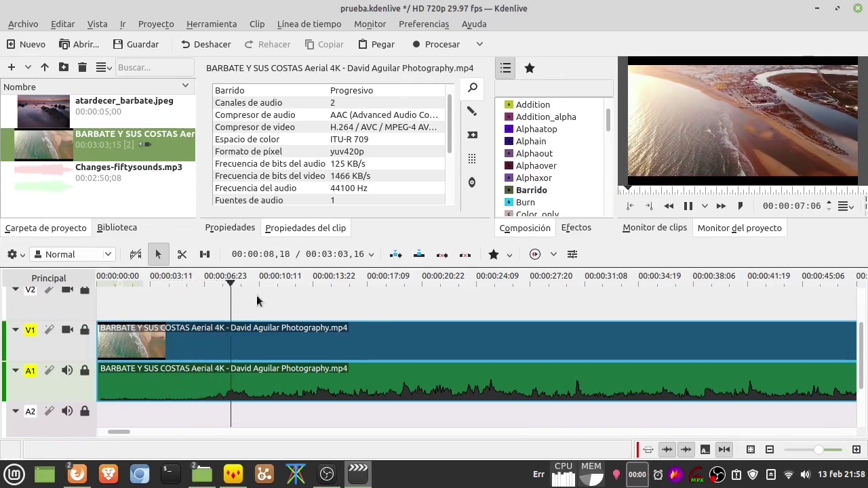
key("space")
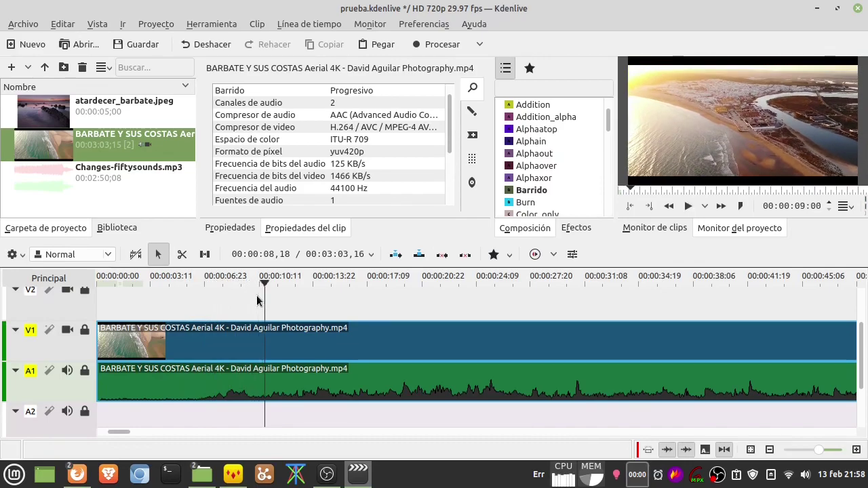
key("space")
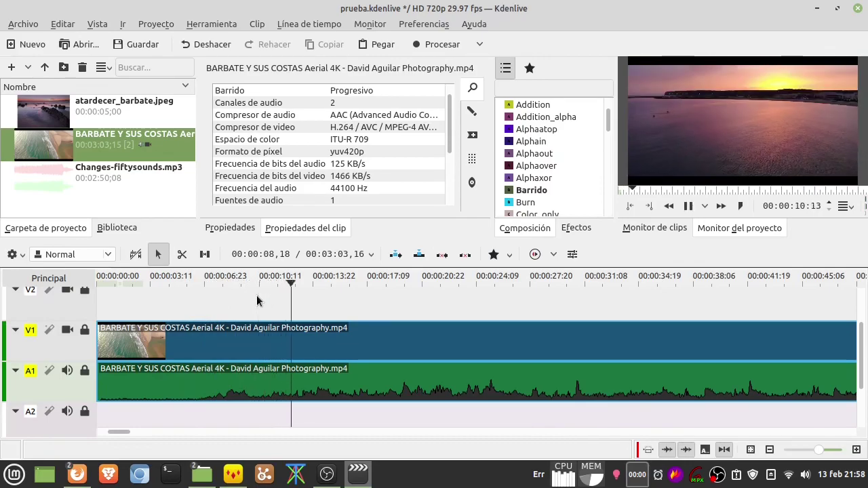
scroll(285, 356, "down", 2)
key("space")
Zoom the timeline out to level 7 to show the full length of the video clip.
scroll(285, 356, "down", 3)
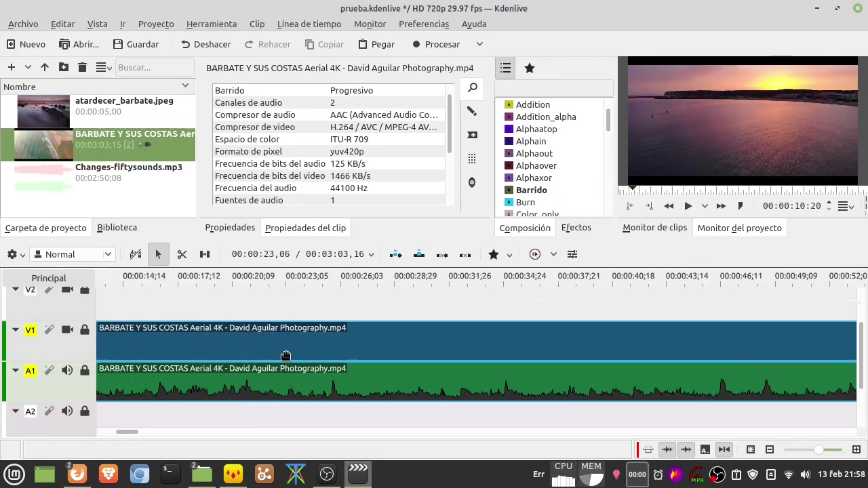
scroll(286, 356, "up", 5)
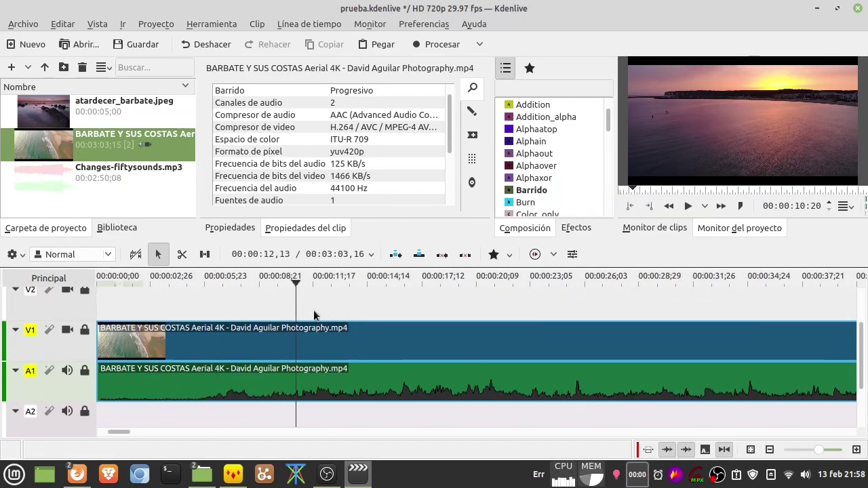
scroll(293, 315, "down", 2, "ctrl")
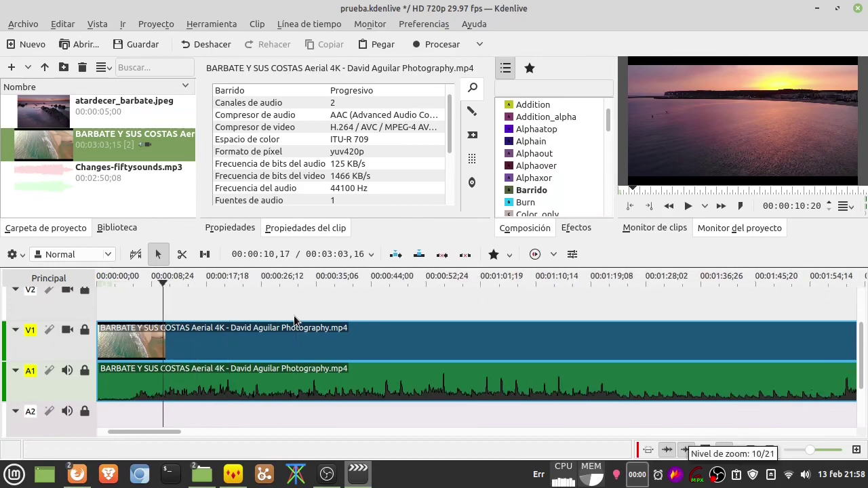
scroll(293, 315, "down", 3, "ctrl")
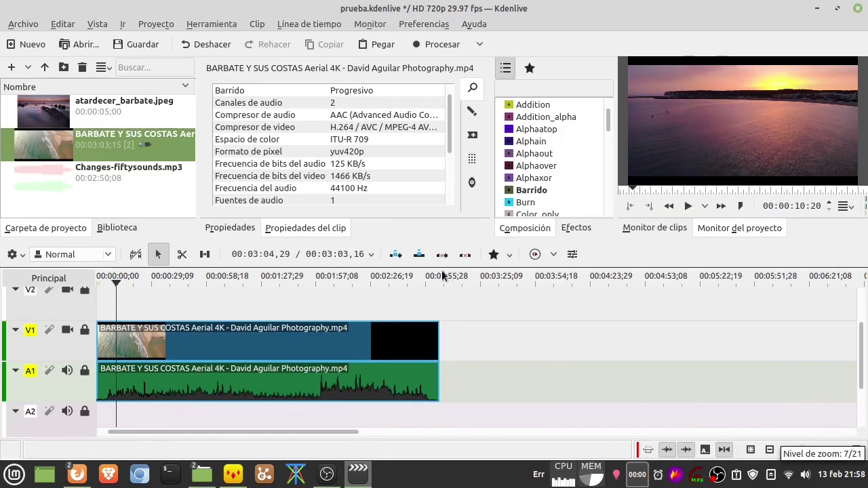
Zoom the timeline in to level 10 and show it from the start of the aerial video.
scroll(219, 349, "up", 4, "ctrl")
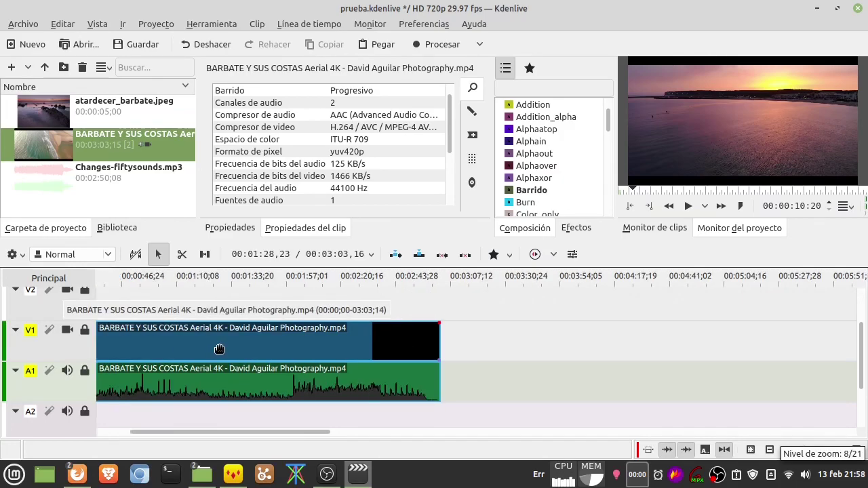
left_click_drag(225, 431, 105, 431)
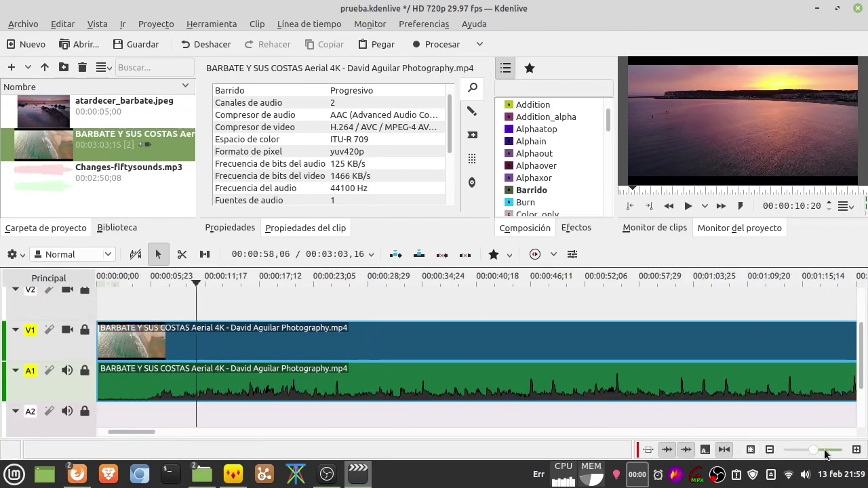
scroll(813, 453, "up", 2)
scroll(811, 456, "down", 2)
left_click_drag(812, 450, 806, 450)
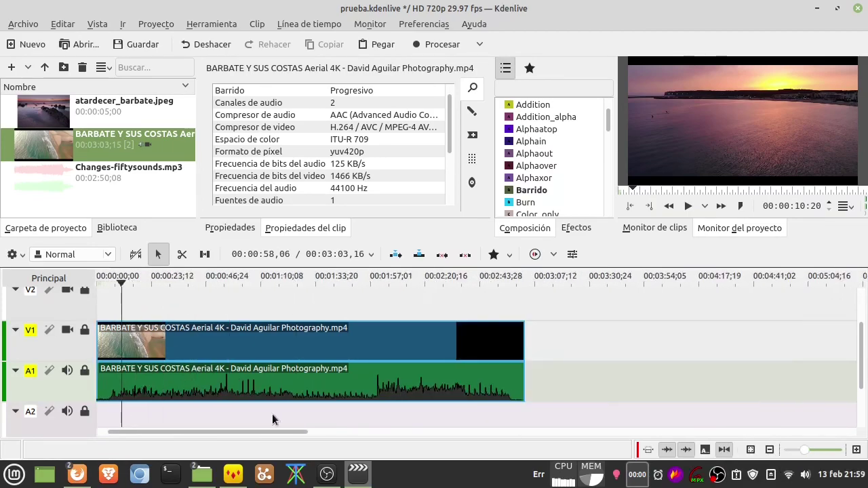
left_click_drag(160, 338, 150, 360)
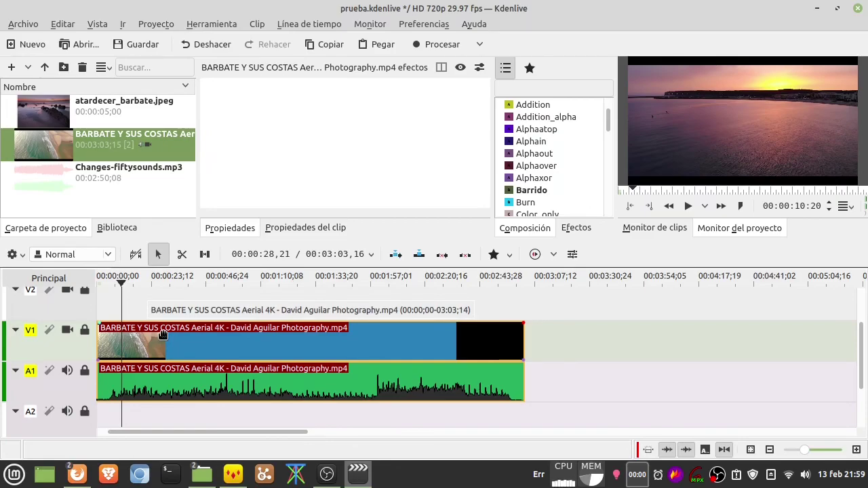
scroll(163, 330, "up", 2)
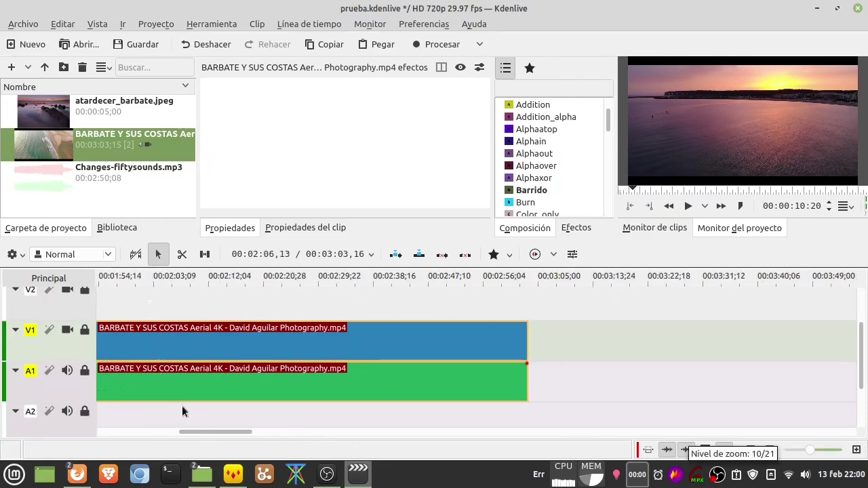
left_click_drag(193, 433, 88, 431)
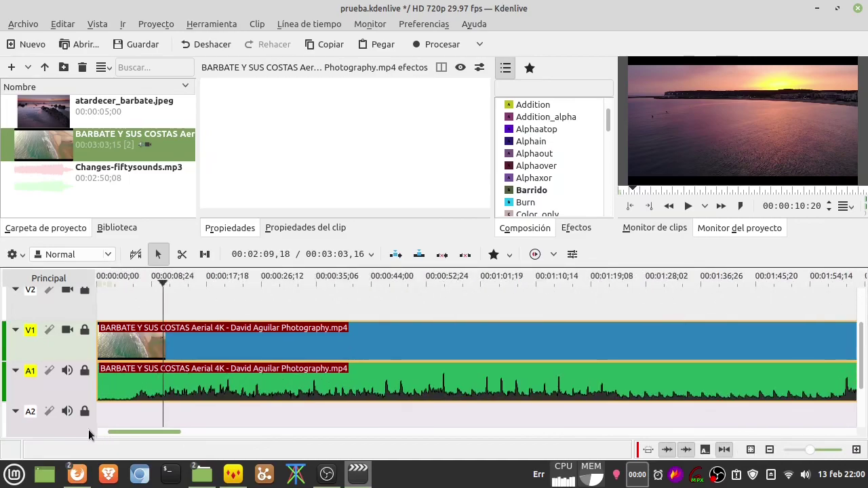
Play the video around the river shots and set the playhead to the scene change at 00:00:46:08.
left_click(390, 291)
key("space")
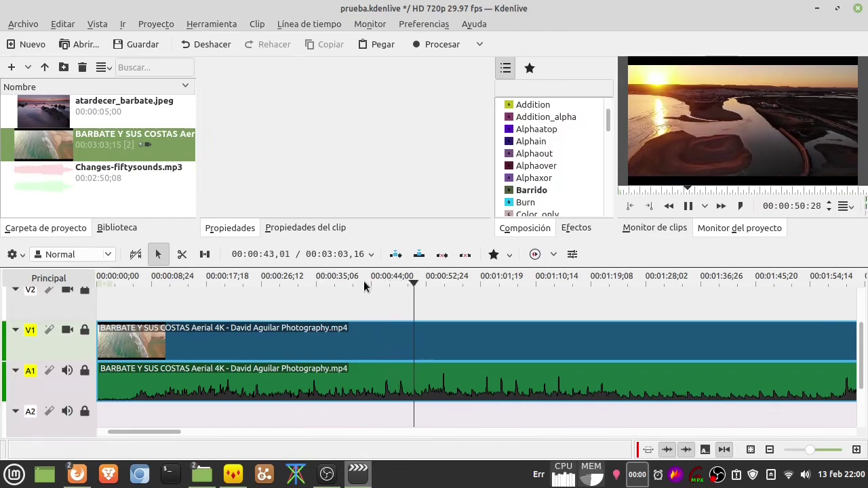
left_click(364, 282)
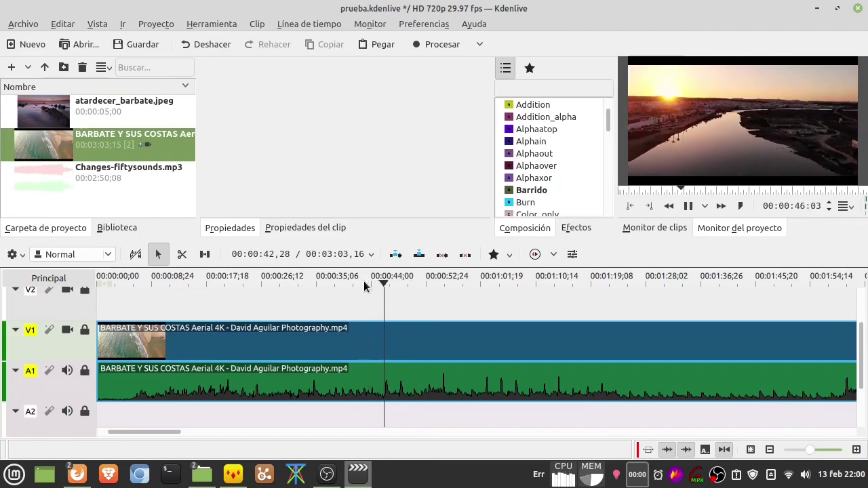
key("space")
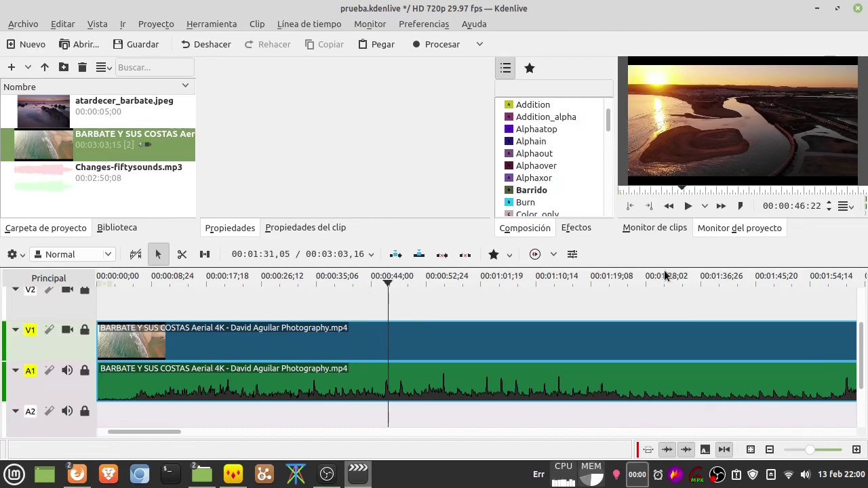
scroll(816, 207, "down", 2)
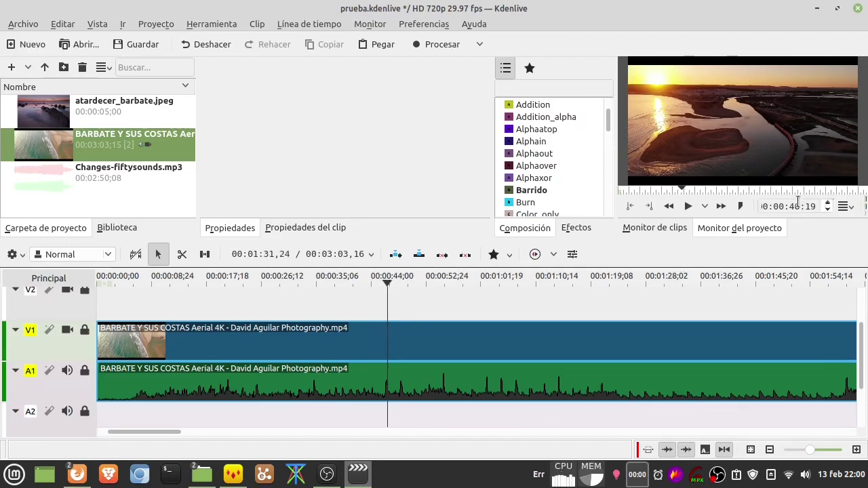
key("End")
scroll(802, 207, "down", 1)
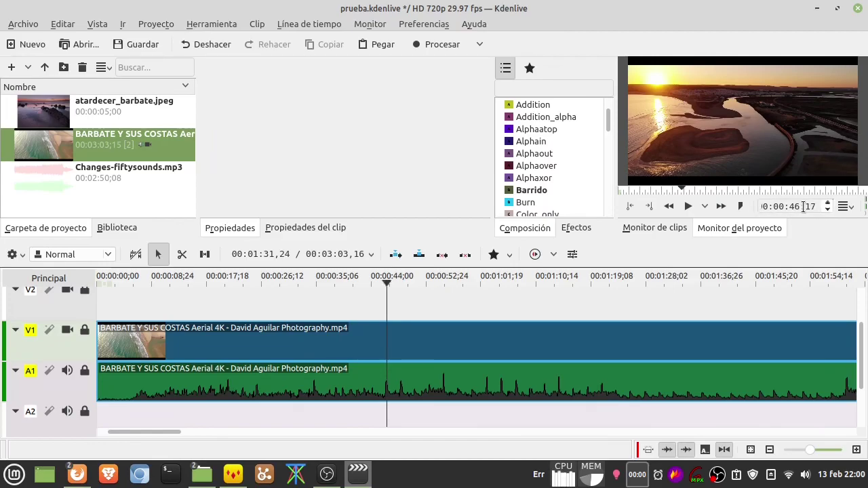
scroll(802, 207, "down", 4)
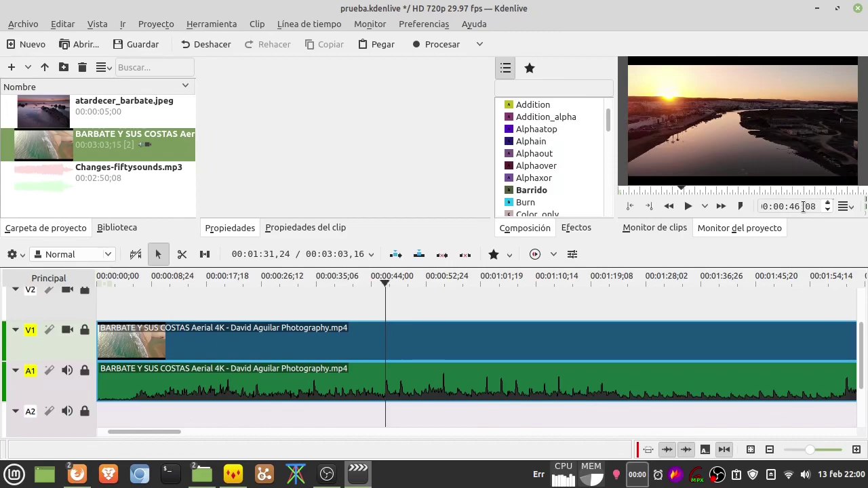
scroll(803, 206, "down", 1)
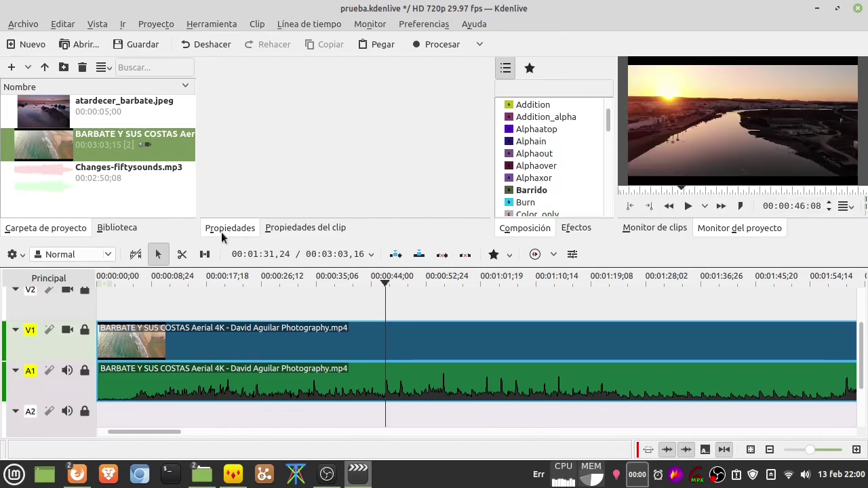
Cut the aerial video and its audio at the playhead, then return to the selection tool.
left_click(182, 254)
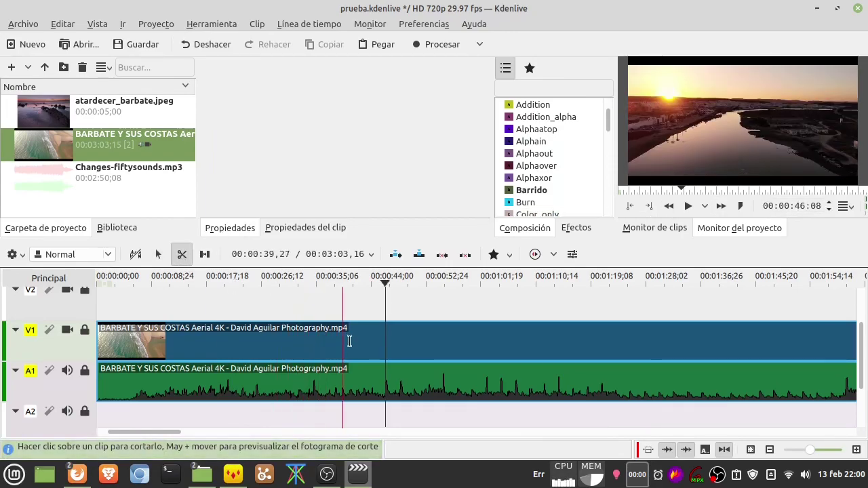
left_click(385, 347)
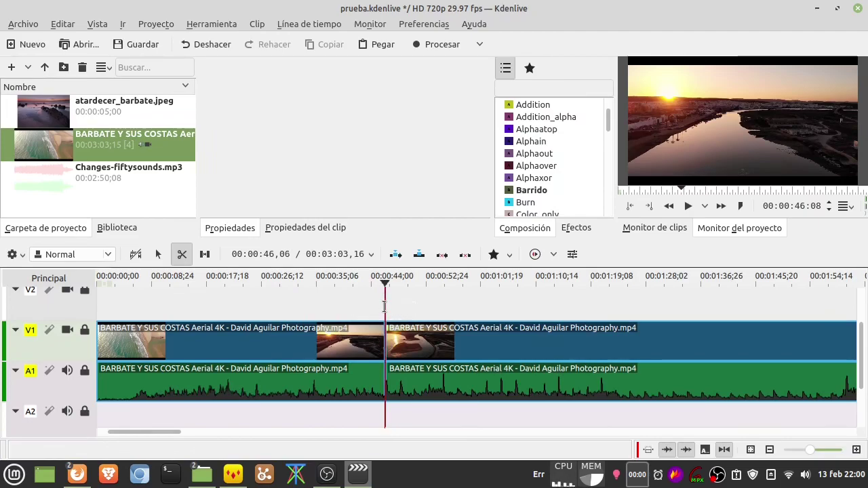
left_click(158, 254)
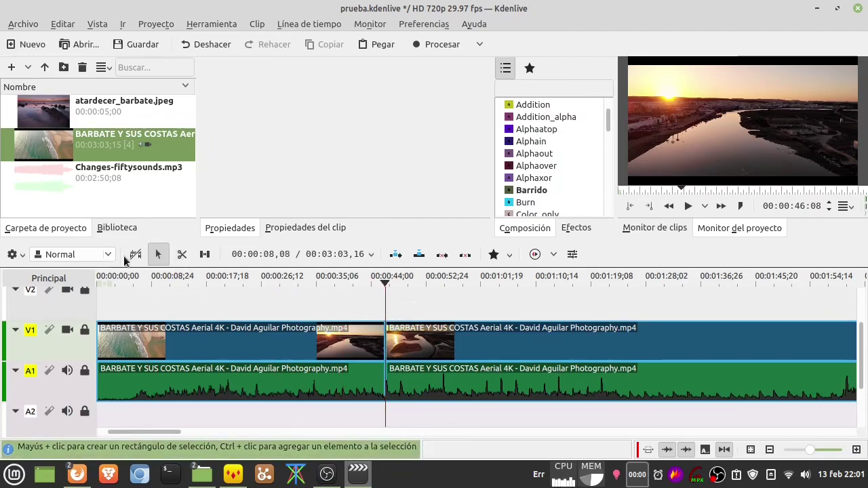
Scrub and play the second segment to find the change from the rocky sunset to the hilltop shot, pausing at 00:01:28:07.
left_click(664, 282)
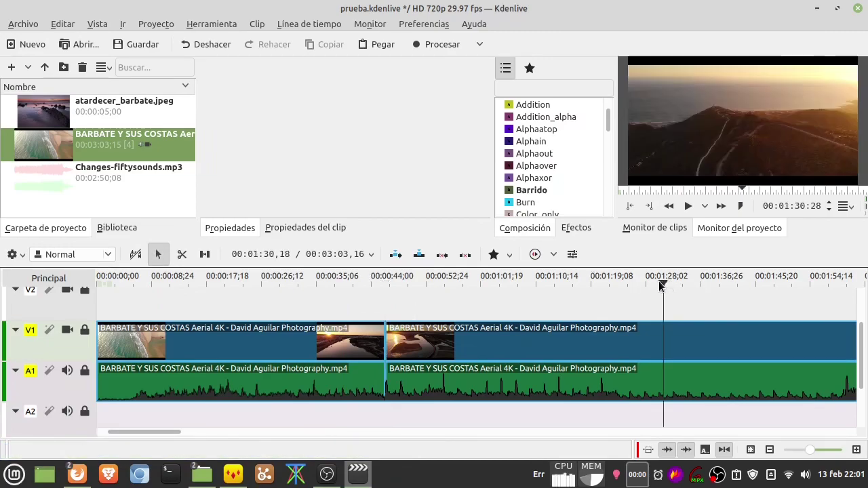
left_click_drag(656, 286, 614, 285)
left_click(660, 285)
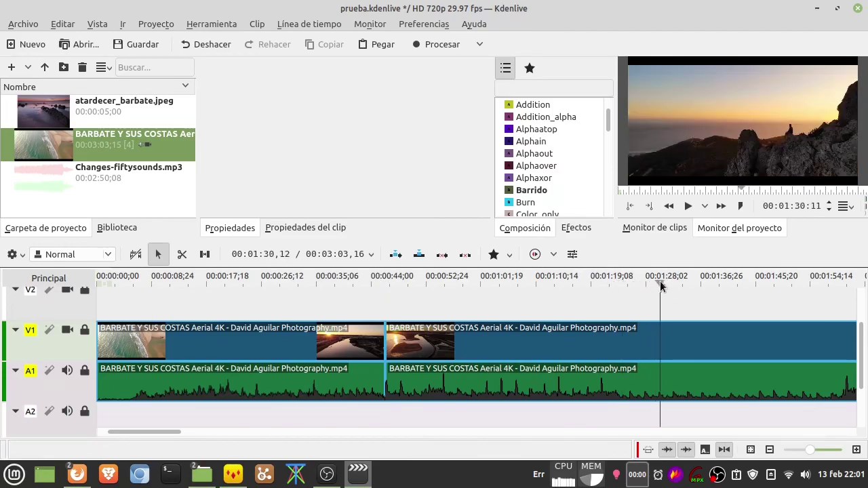
left_click(675, 286)
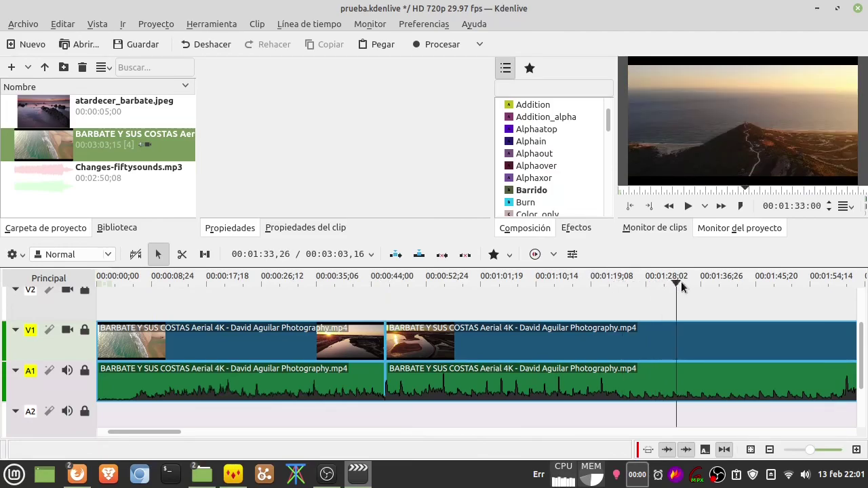
left_click(635, 286)
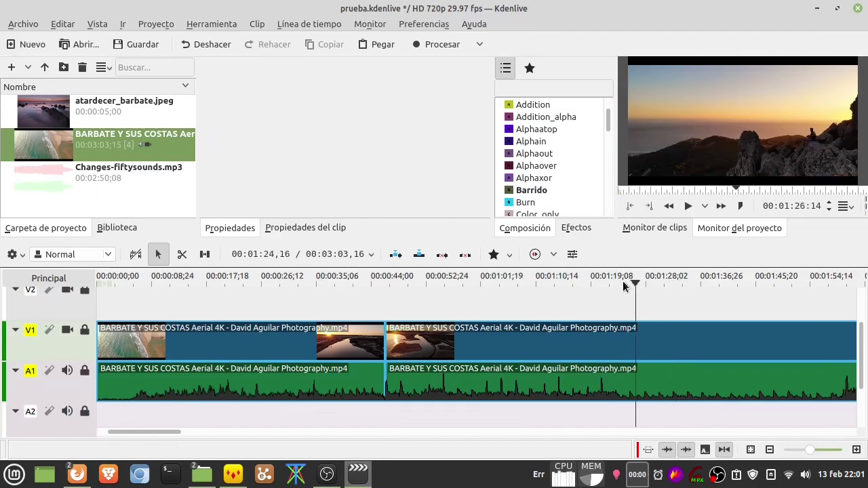
key("space")
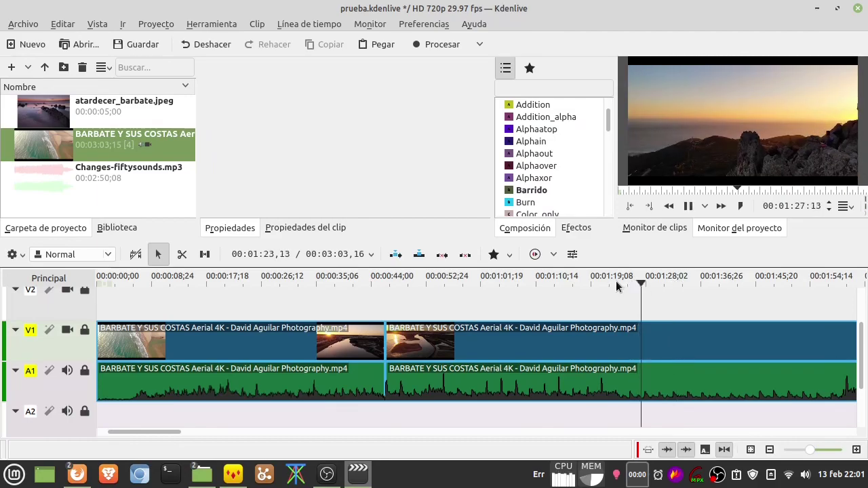
key("space")
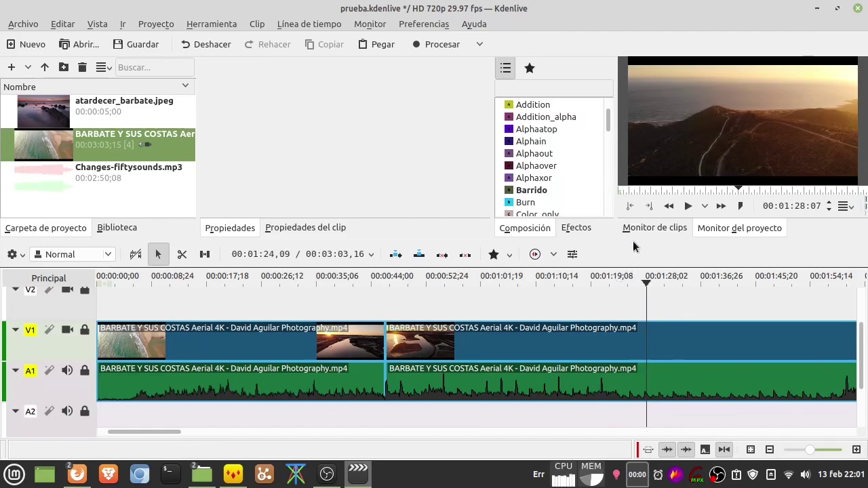
Fine-tune the playhead frame by frame to the scene change at 00:01:27:24.
key("Left")
key("Left")
key("Left")
key("Left")
key("Left")
key("Left")
key("Left")
key("Left")
key("Left")
key("Left")
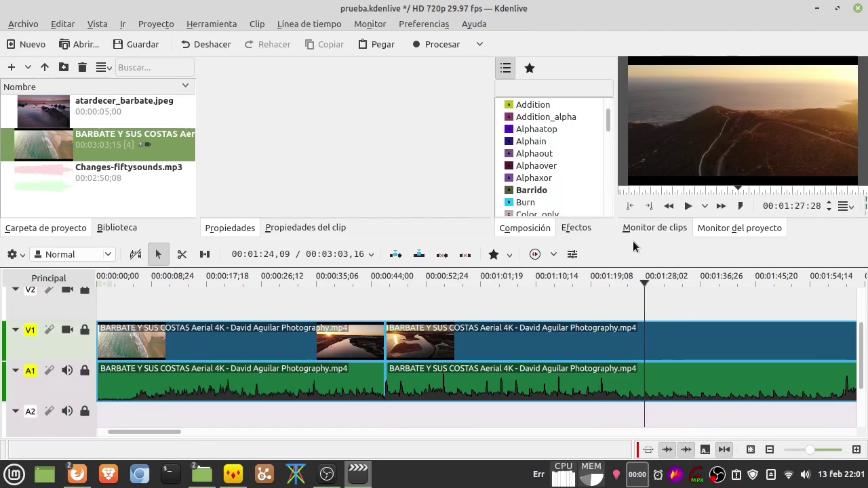
key("Left")
key("Left")
key("Left")
key("Left")
key("Left")
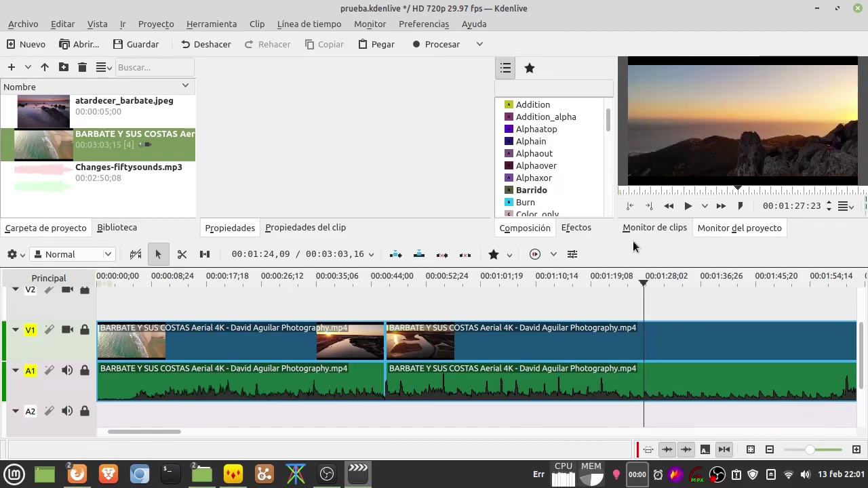
key("Right")
key("Right")
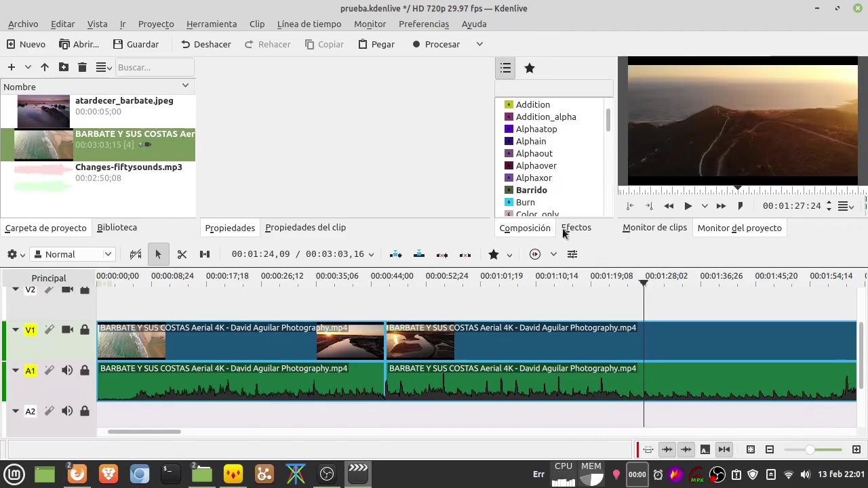
Cut the second segment with its audio at the 00:01:27:24 playhead position, then return to the selection tool.
left_click(182, 254)
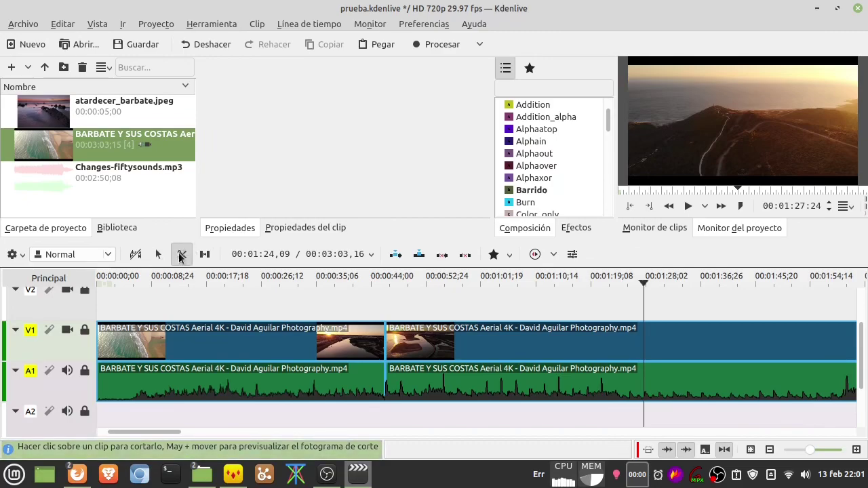
left_click(642, 334)
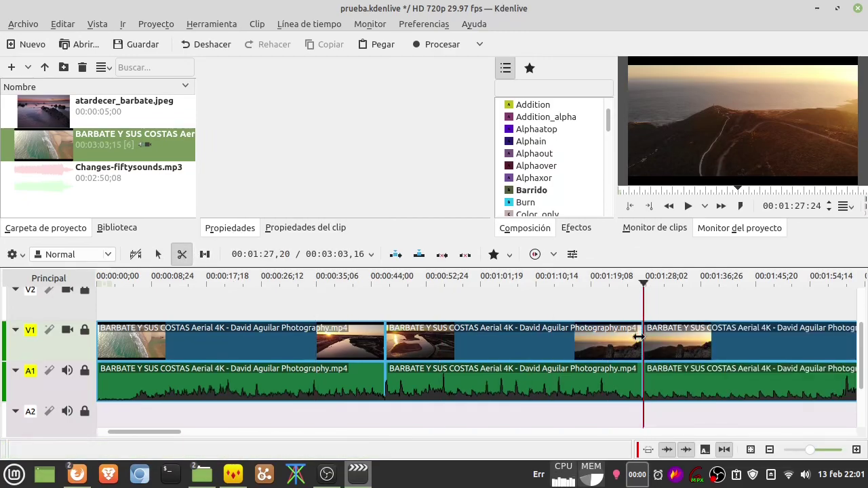
scroll(637, 337, "down", 5)
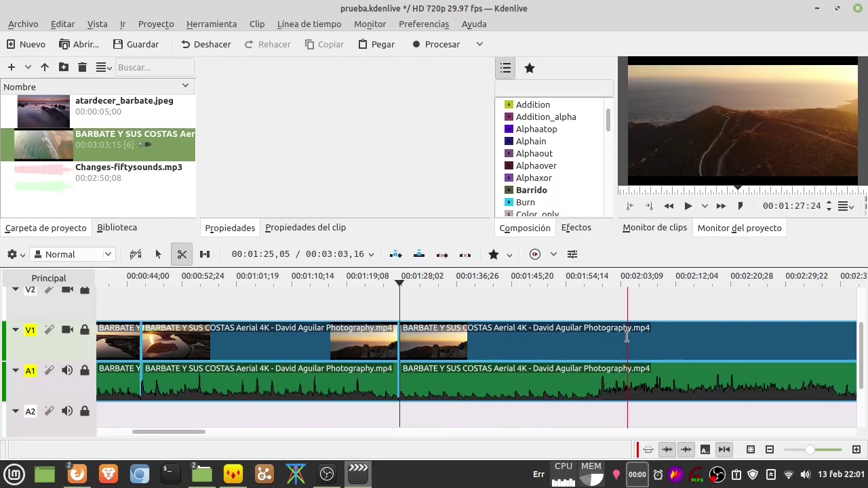
scroll(626, 336, "down", 3)
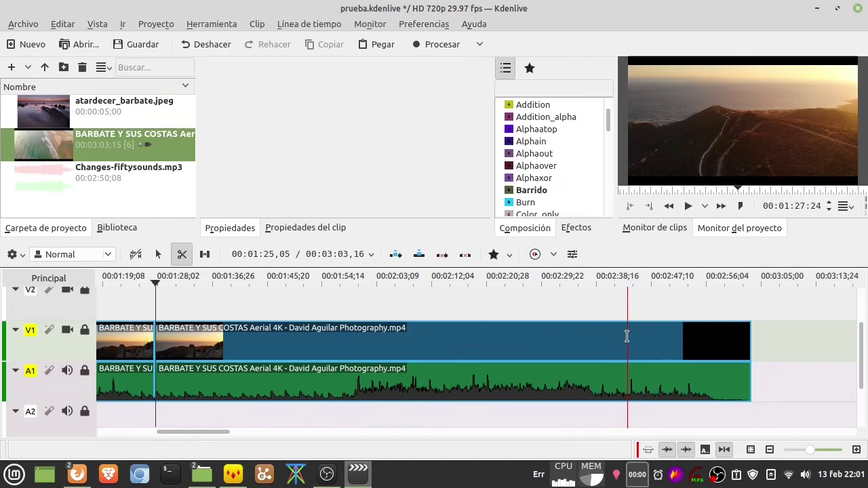
left_click(158, 254)
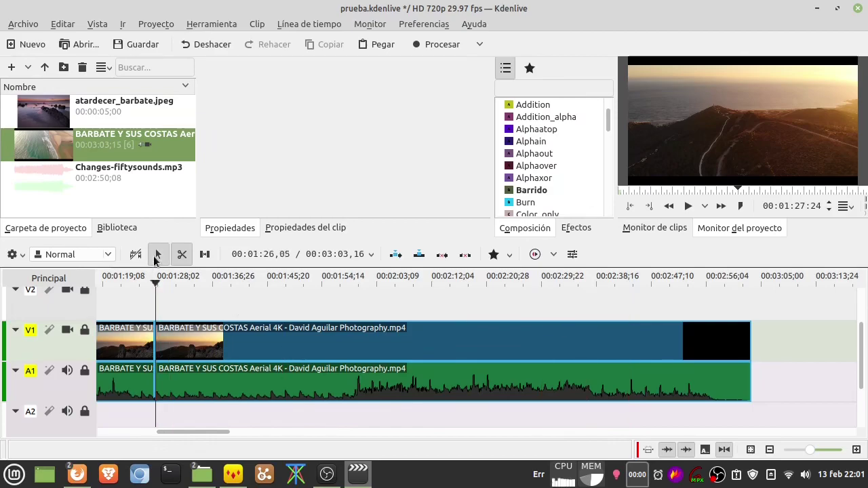
Play the last segment around the coastal tower shot to look for the next cut point, pausing at 00:02:10:01.
left_click(453, 283)
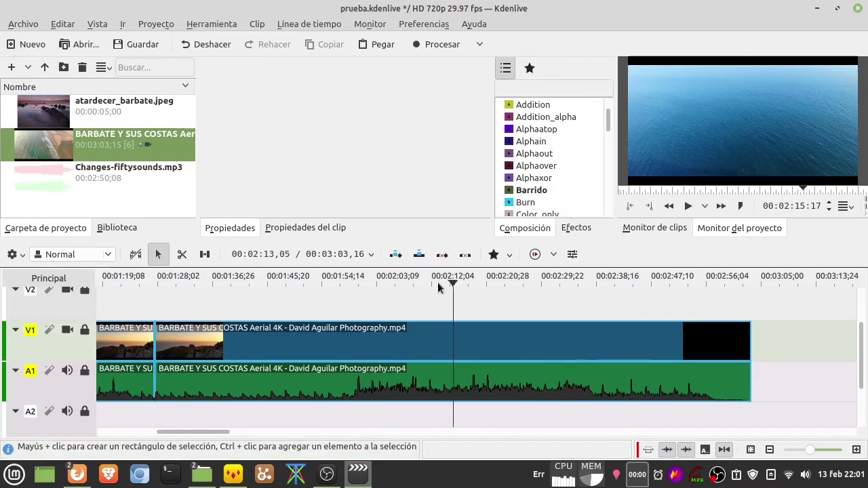
left_click(438, 284)
key("space")
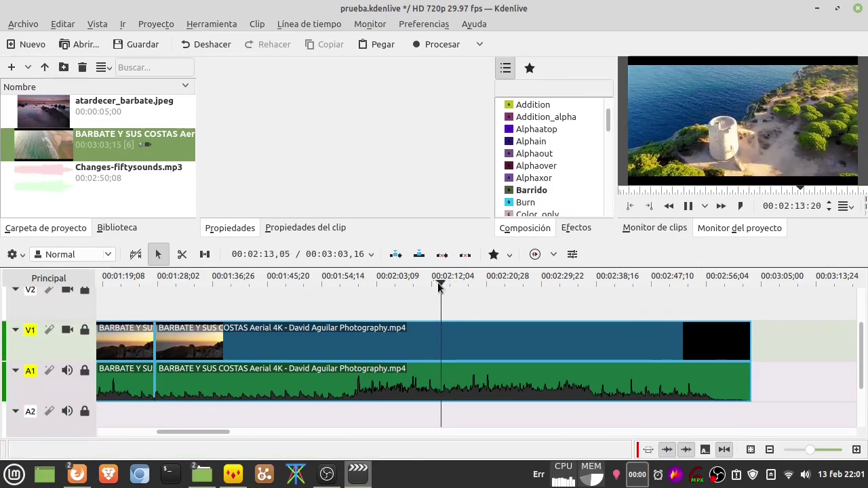
key("space")
left_click(412, 278)
key("space")
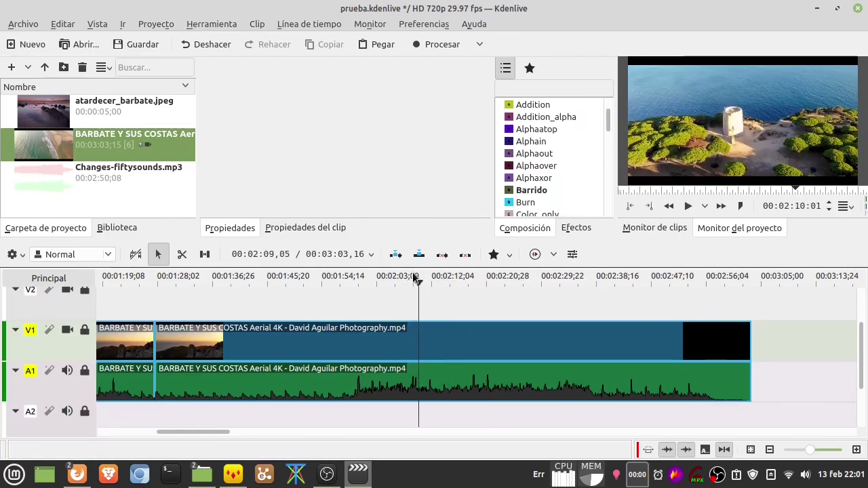
Fine-tune the playhead frame by frame to the scene change at 00:02:09:10, where the coastal tower shot begins.
key("Left")
key("Left")
key("Left")
key("Left")
key("Left")
key("Left")
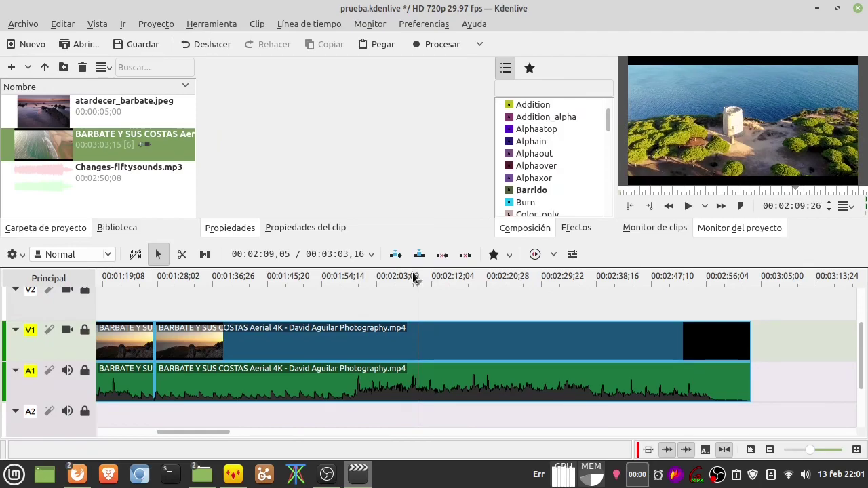
key("Left")
key("Left")
key("Left")
key("Left")
key("Left")
key("Left")
key("Left")
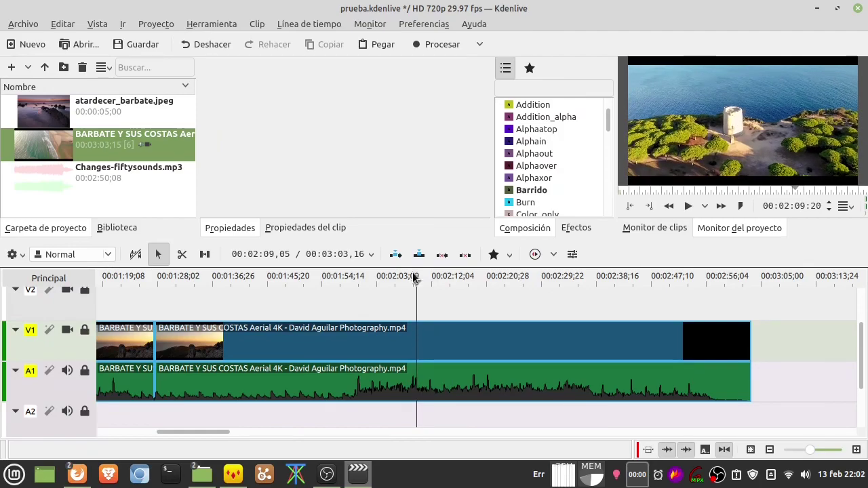
key("Left")
key("Left")
key("Left")
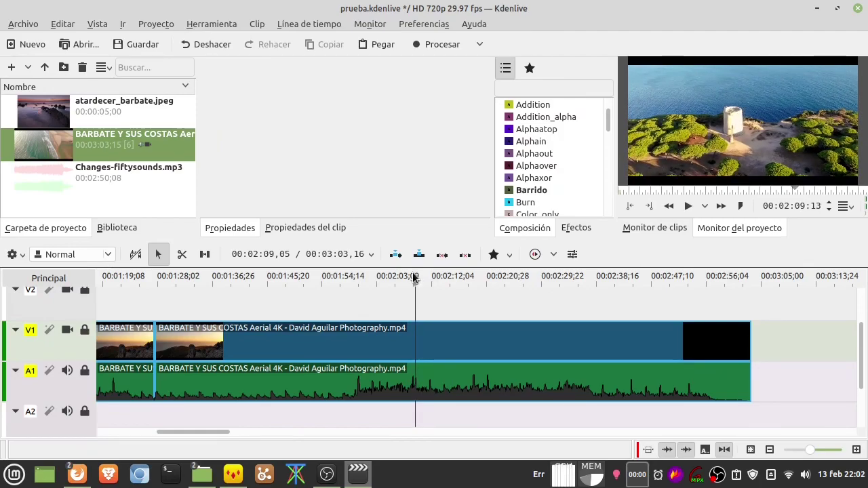
key("Left")
key("Left")
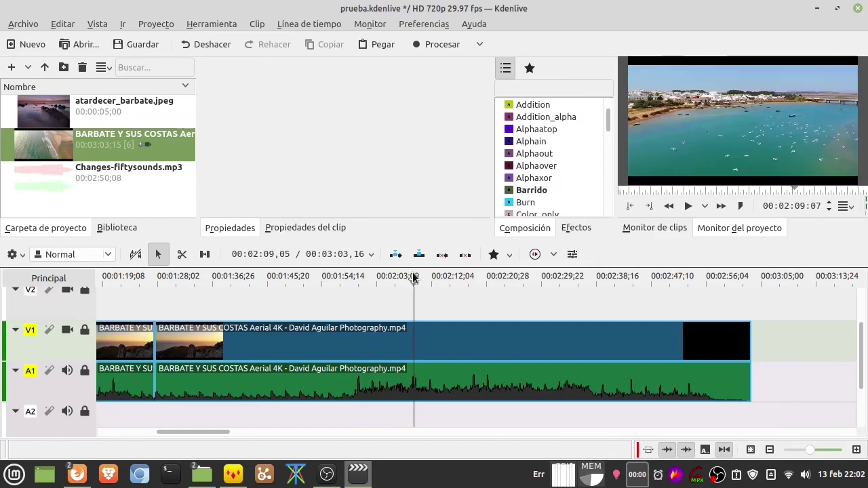
key("Right")
key("Right")
key("Right")
key("Left")
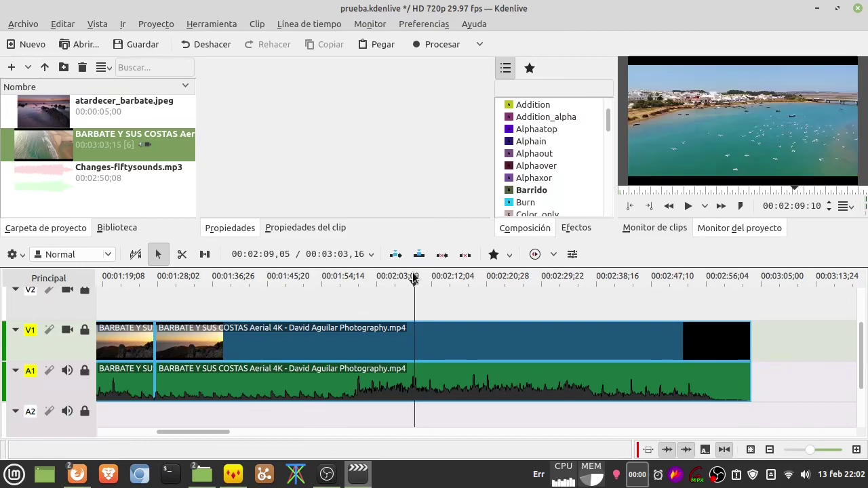
Cut the last segment with its audio at the 00:02:09:10 playhead position, then return to the selection tool with all segments in view.
left_click(182, 254)
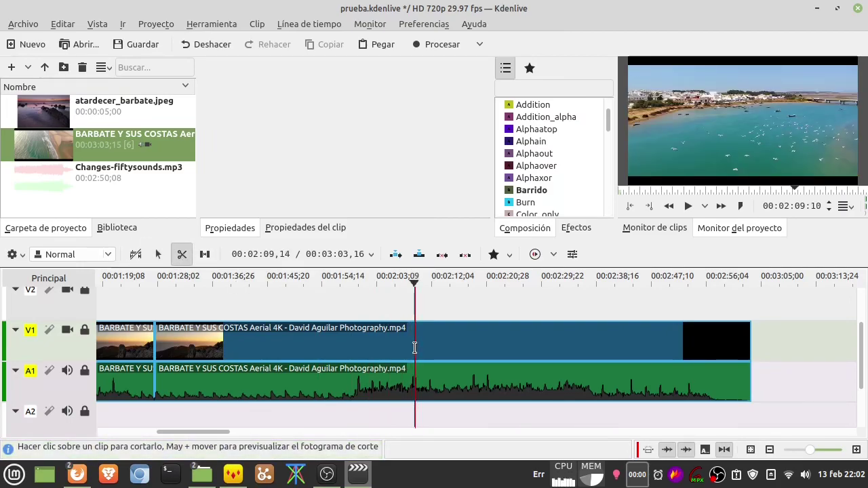
left_click(414, 347)
scroll(298, 349, "up", 1)
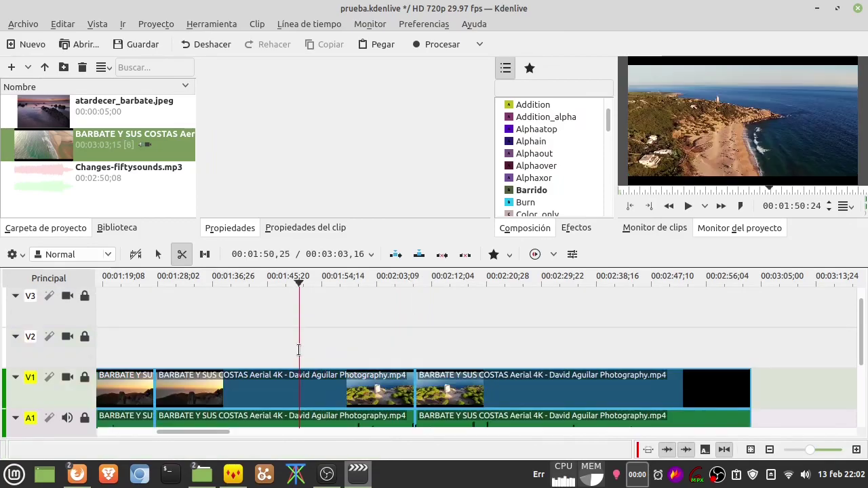
scroll(298, 349, "down", 2)
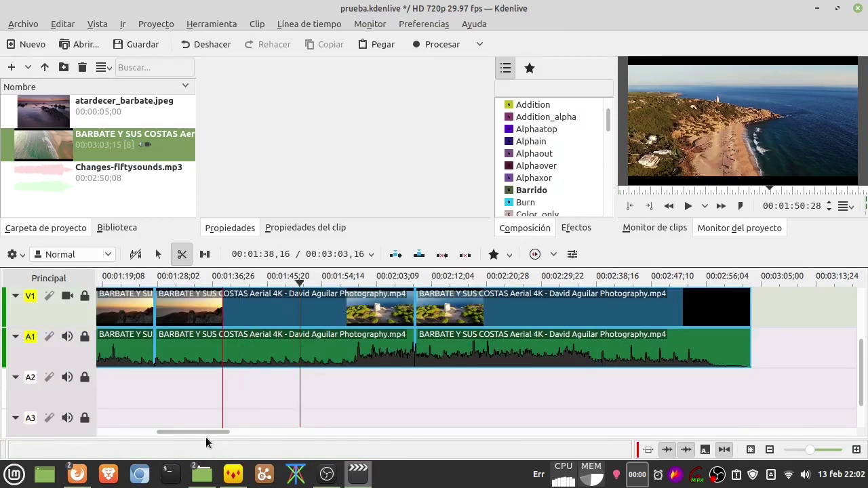
left_click_drag(200, 429, 145, 428)
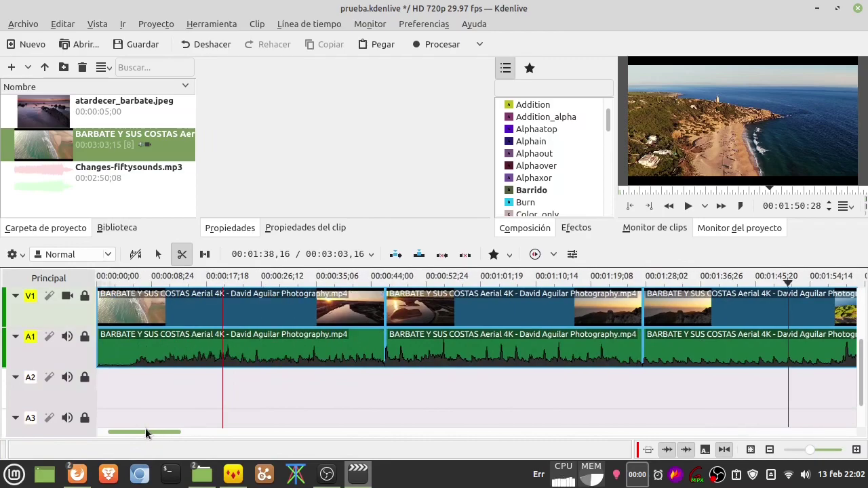
scroll(574, 393, "down", 2)
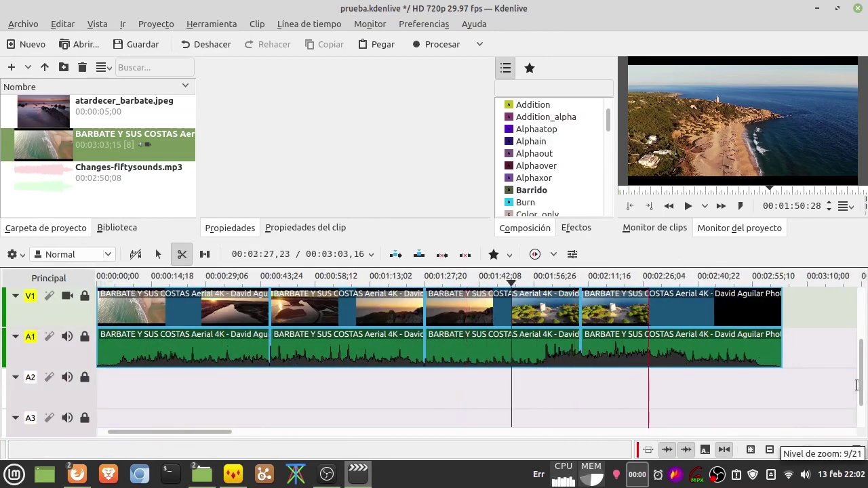
scroll(863, 382, "up", 1)
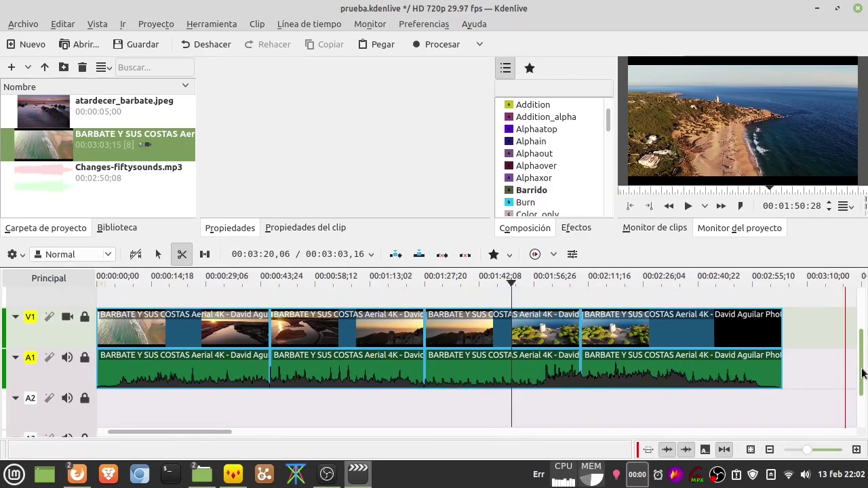
key("s")
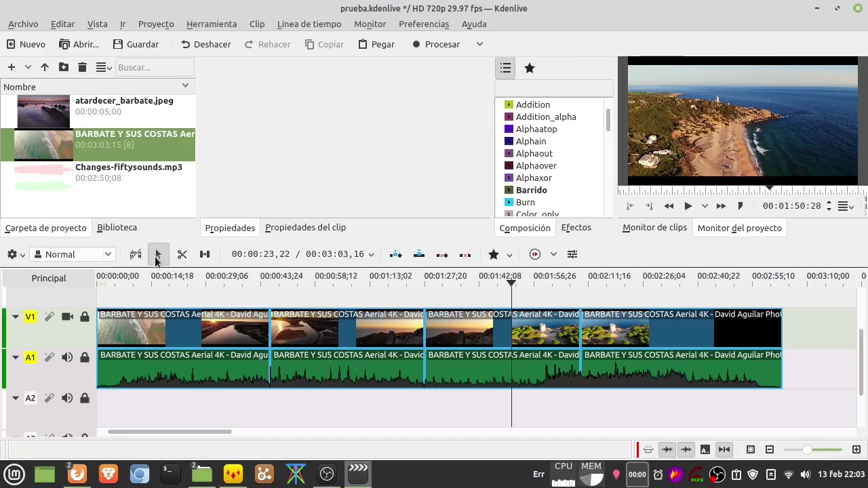
Delete the second and the fourth segments of the Barbate video together with their audio.
left_click(317, 324)
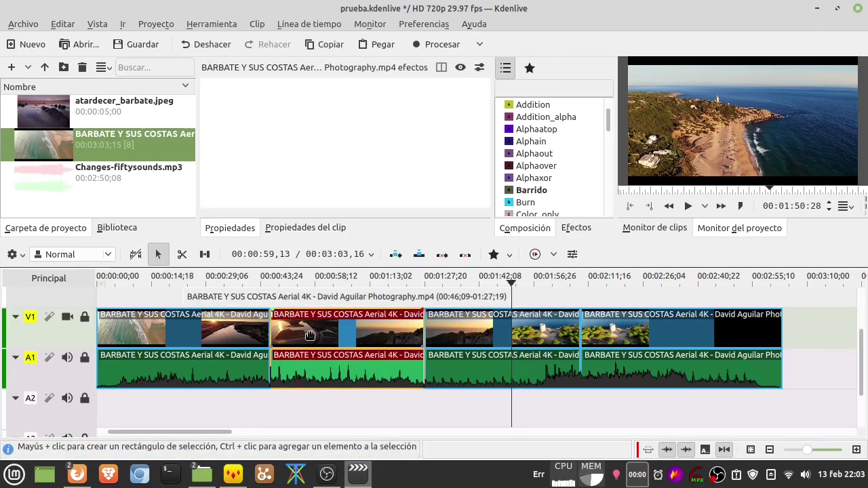
right_click(339, 337)
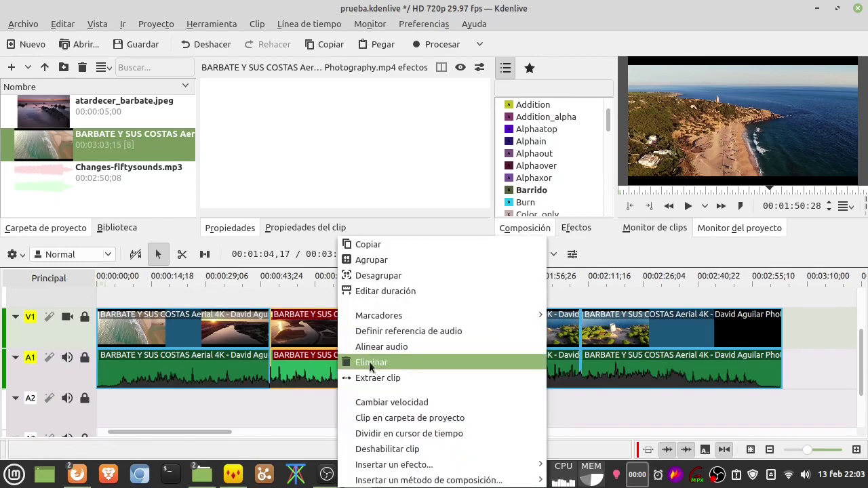
left_click(309, 328)
key("Delete")
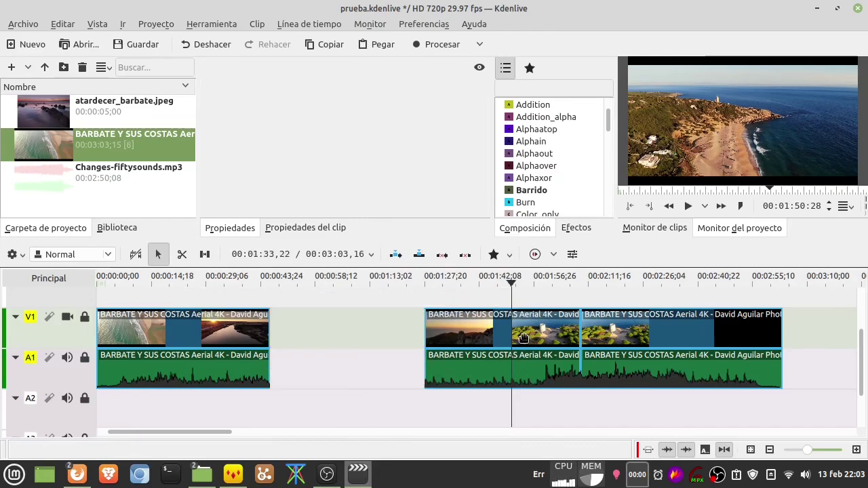
left_click(666, 331)
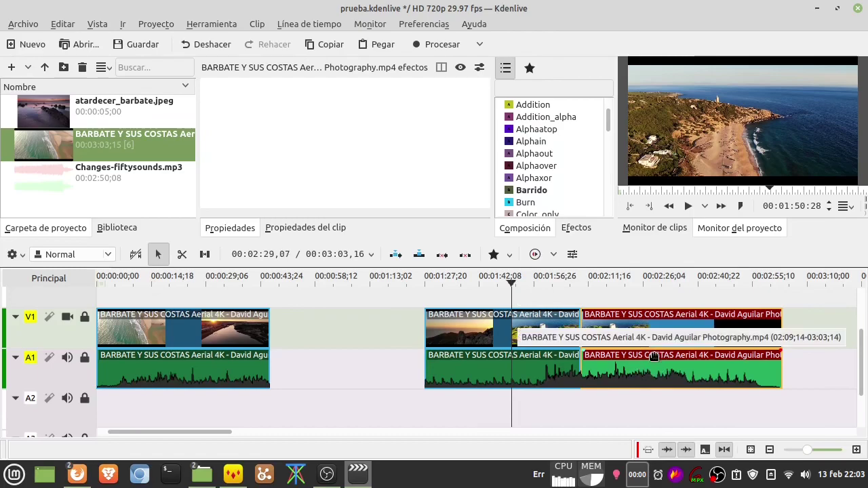
key("Delete")
Move the remaining later segment back against the end of the first one and play across the join, pausing at 00:00:48:16.
left_click_drag(487, 337, 293, 325)
left_click(254, 284)
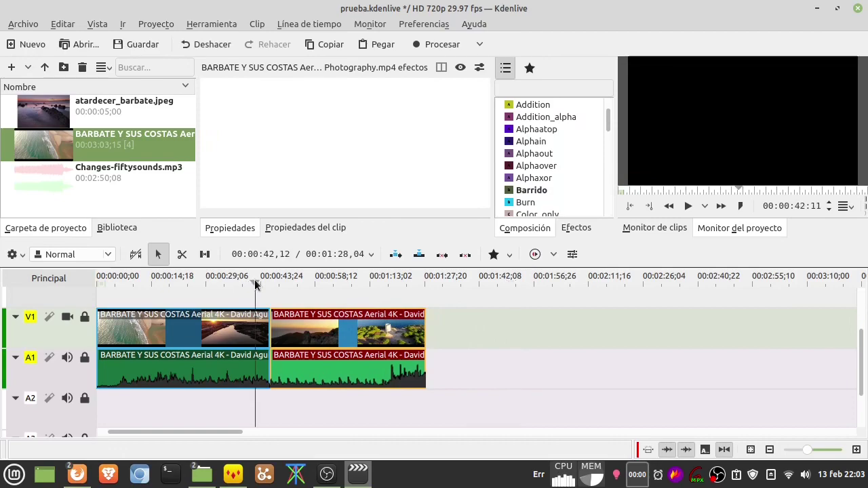
key("space")
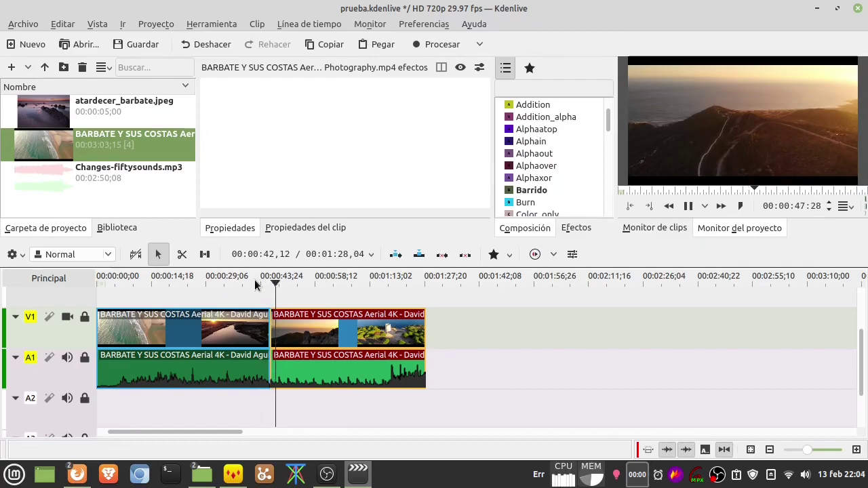
key("space")
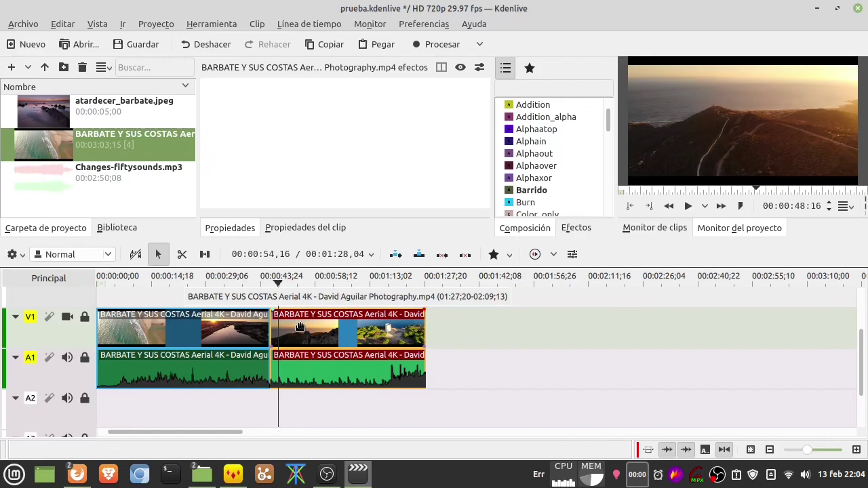
Collapse tracks V1 and A1 and move the second segment up to V2, overlapping the end of the first segment.
left_click(15, 317)
left_click(15, 335)
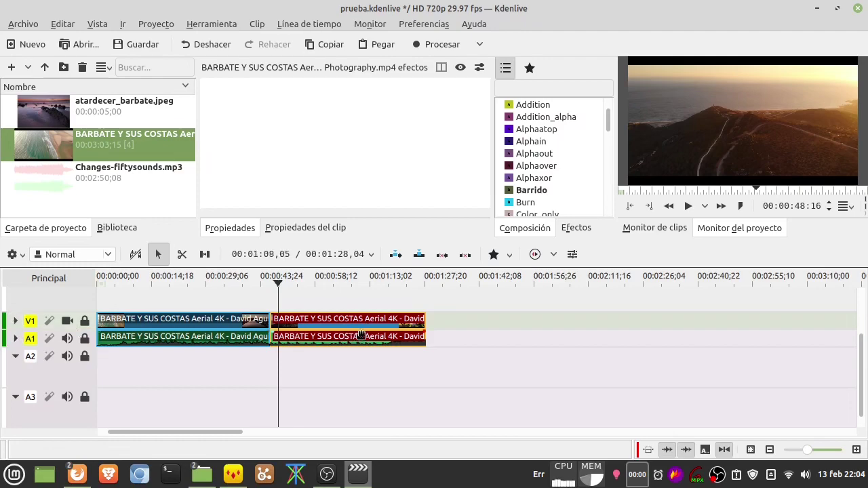
left_click_drag(335, 320, 219, 318)
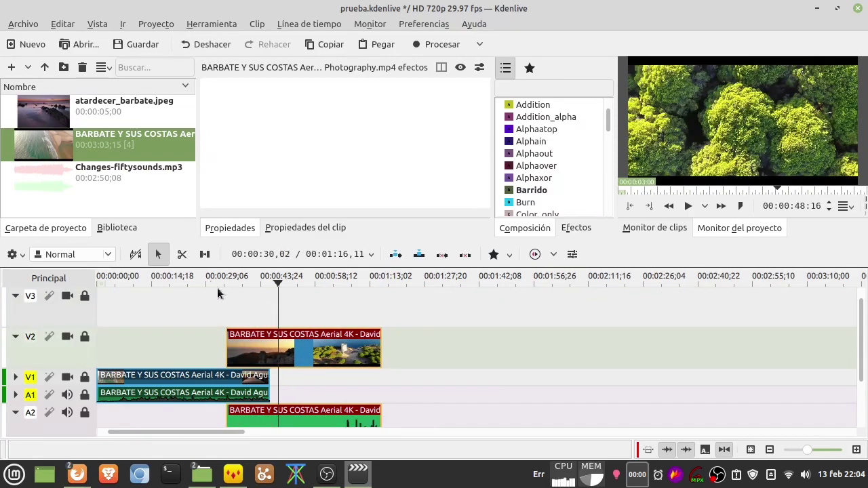
Play the start of the overlap to find the shot change in the V2 segment, pausing at 00:00:35:05.
left_click(211, 279)
key("space")
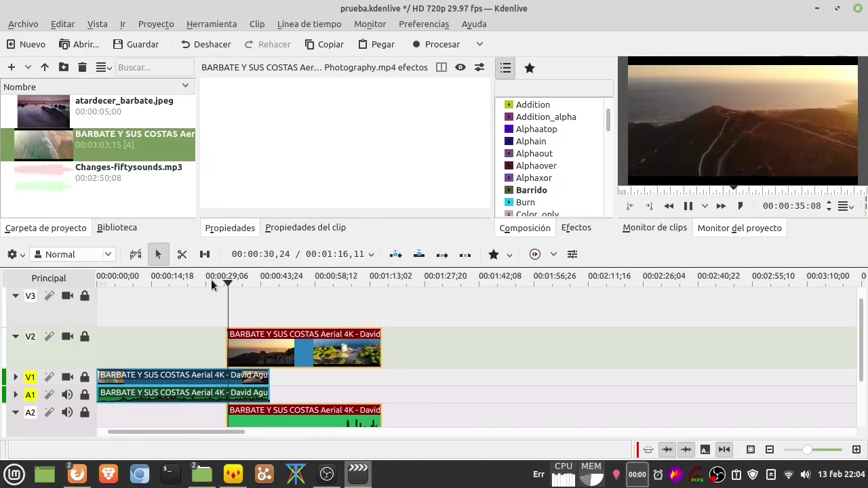
key("space")
scroll(229, 343, "up", 8, "ctrl")
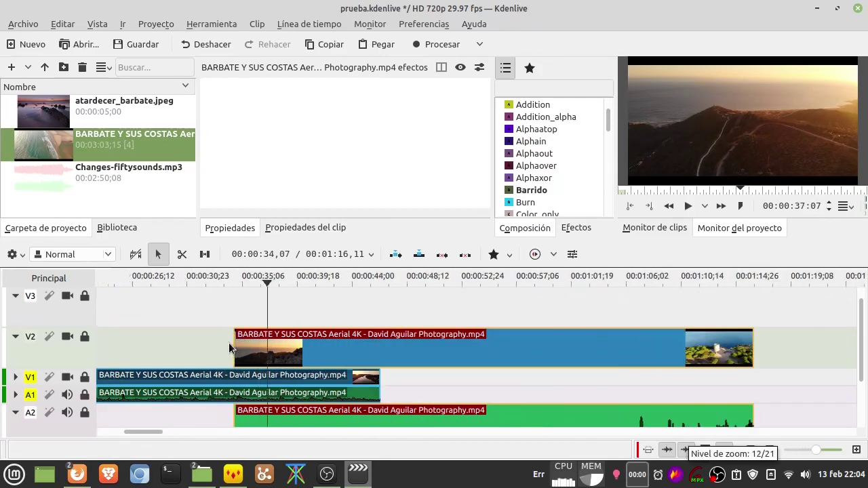
left_click(271, 282)
key("space")
key("space")
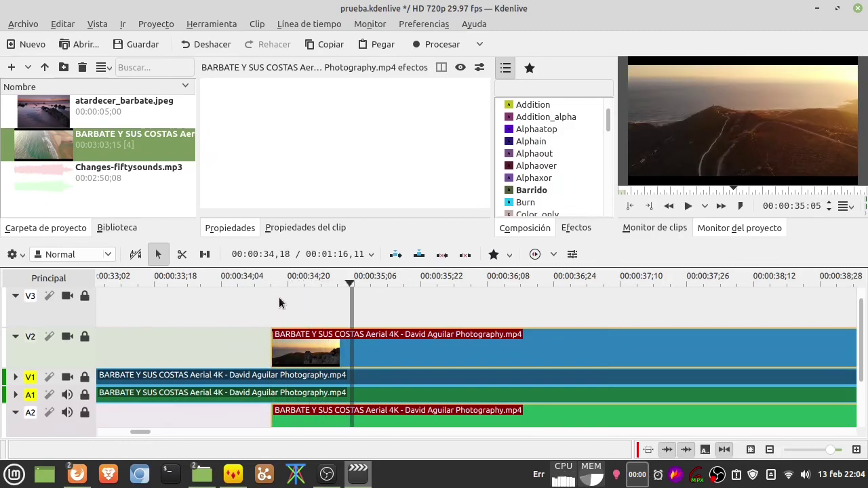
Fine-tune the playhead frame by frame to the V2 segment's shot change at 00:00:34:20.
key("Left")
key("Left")
key("Left")
key("Left")
key("Left")
key("Left")
key("Left")
key("Left")
key("Left")
key("Left")
key("Left")
key("Left")
key("Left")
key("Left")
key("Left")
key("Left")
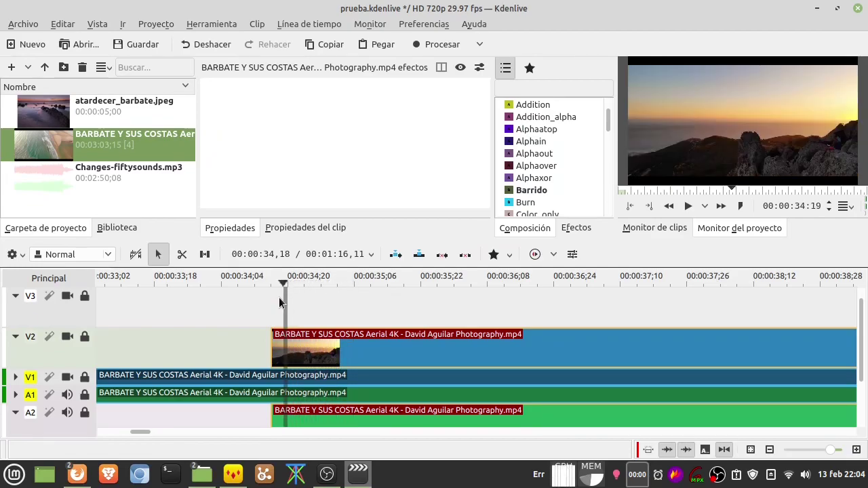
key("Right")
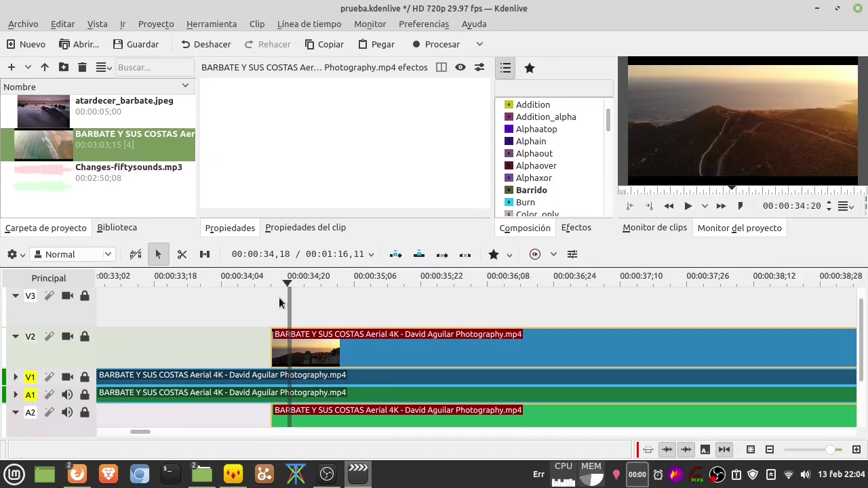
Cut off and delete the V2 segment's short leading fragment before 00:00:34:20 with its audio, and play the trimmed start.
key("x")
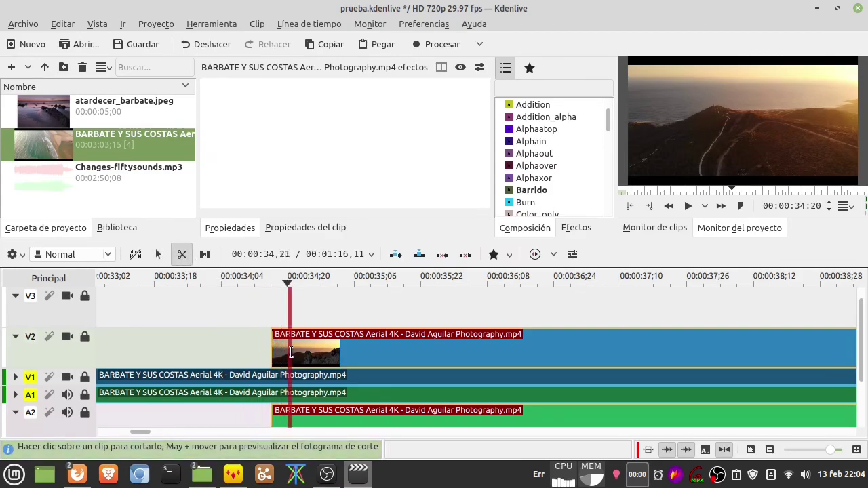
left_click(279, 344)
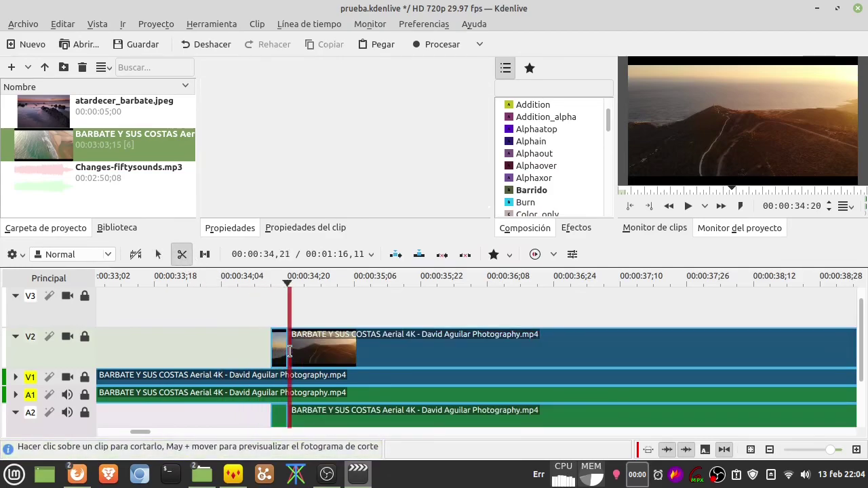
left_click(158, 254)
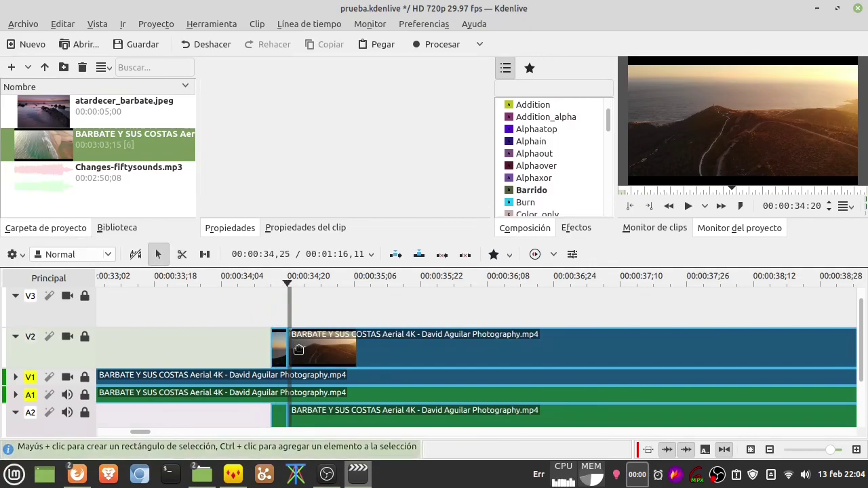
left_click(278, 340)
key("Delete")
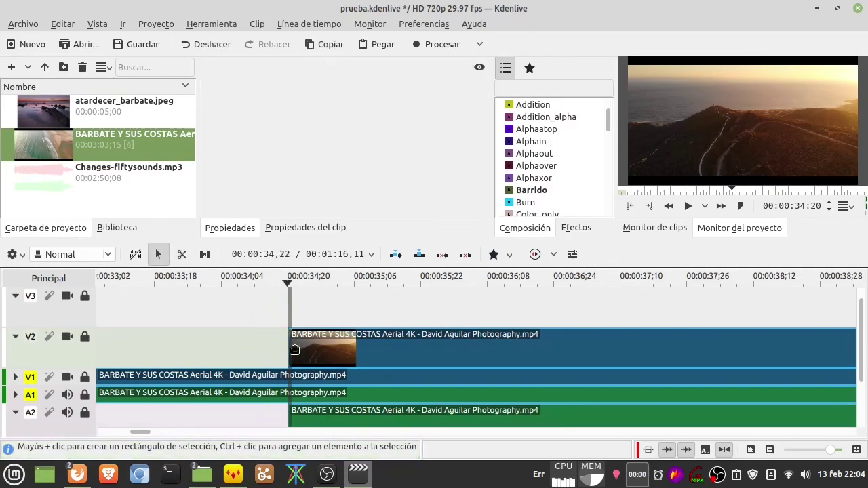
left_click(238, 277)
key("space")
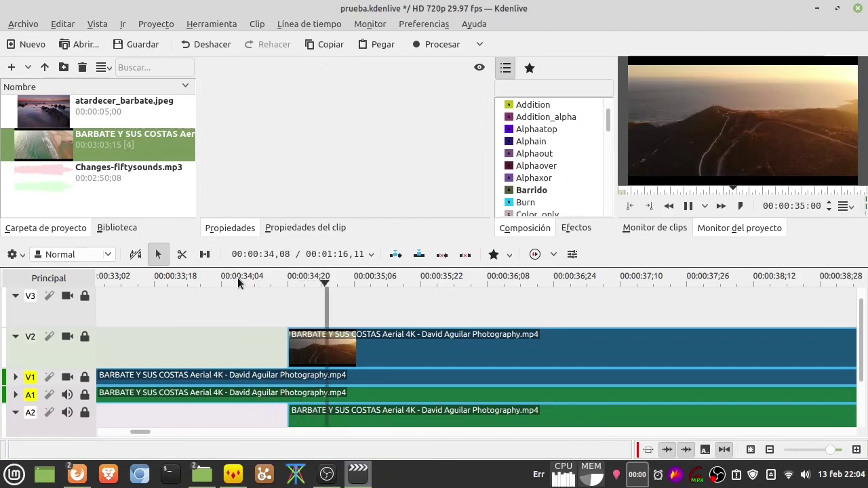
key("space")
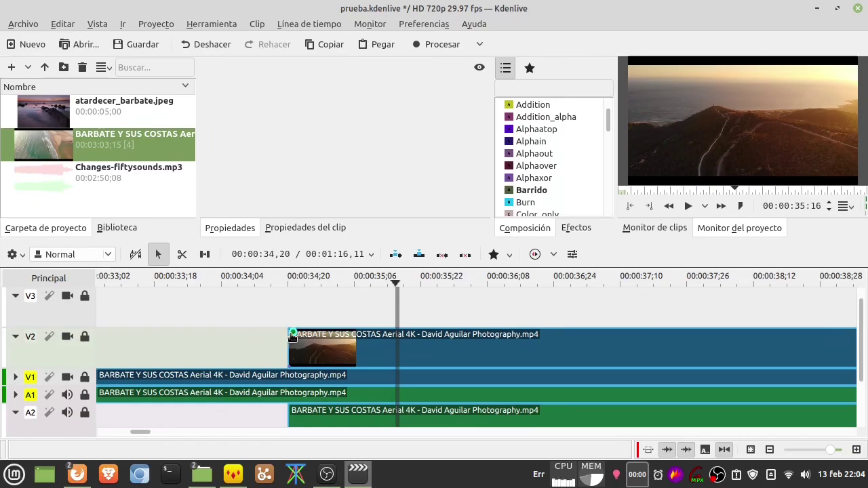
Add a fade-in of 00:02;24 to the start of the V2 segment and play the transition.
left_click_drag(294, 333, 640, 330)
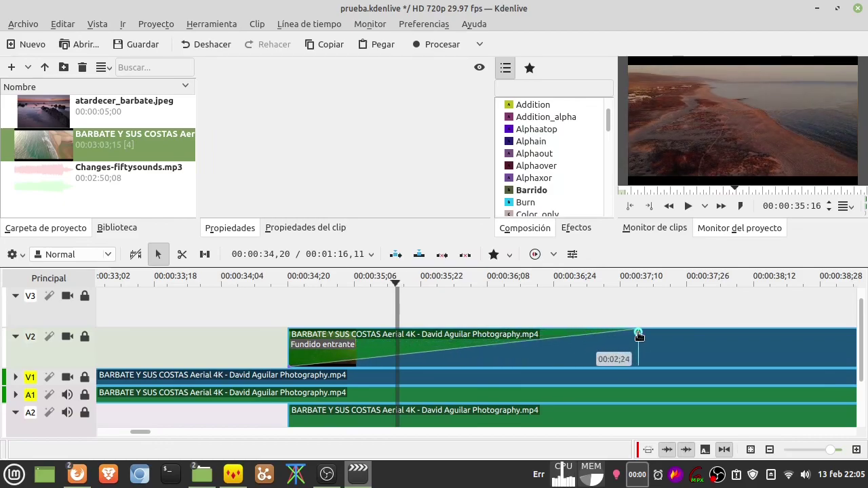
left_click(183, 278)
key("space")
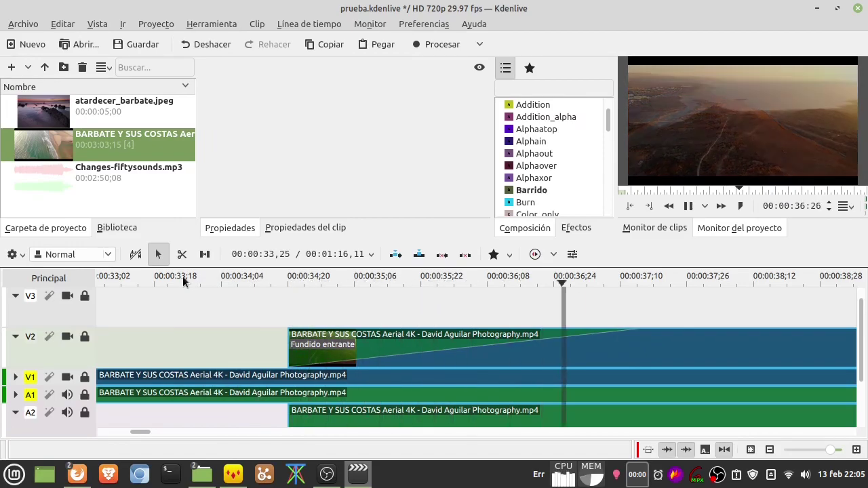
key("space")
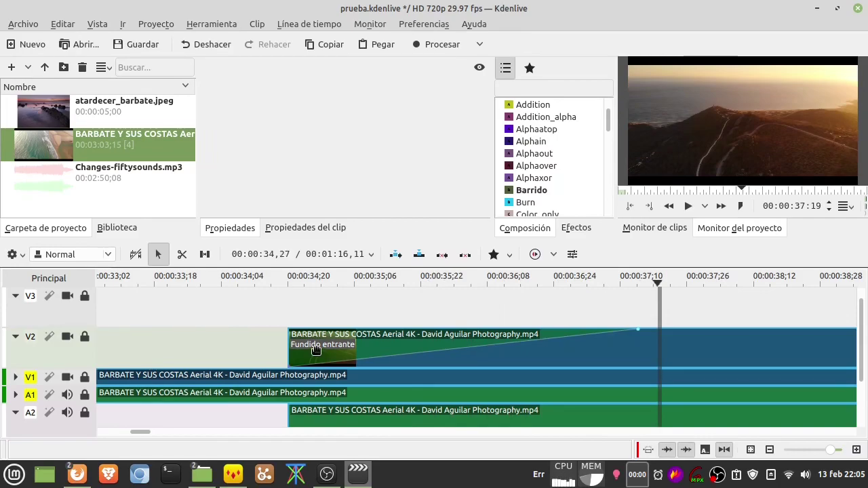
Move the V2 segment with its audio slightly later, to start at about 00:00:34:28, and play the transition.
left_click_drag(315, 349, 325, 347)
left_click(243, 276)
key("space")
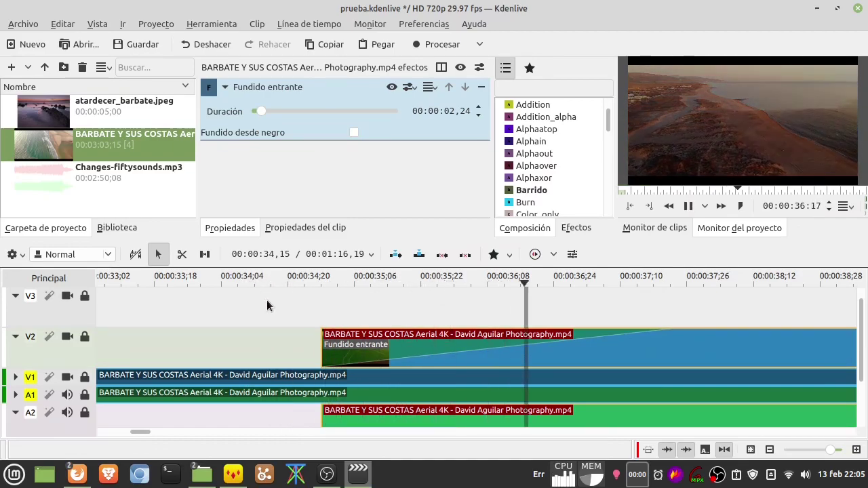
key("space")
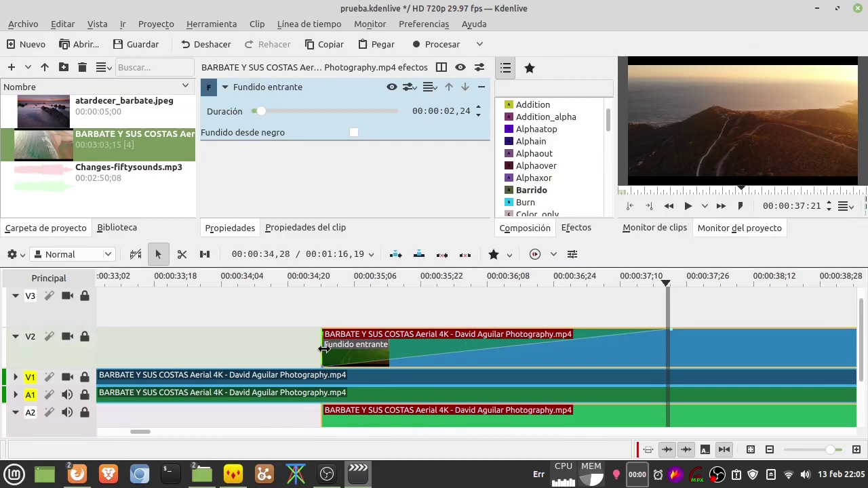
key("ctrl+z")
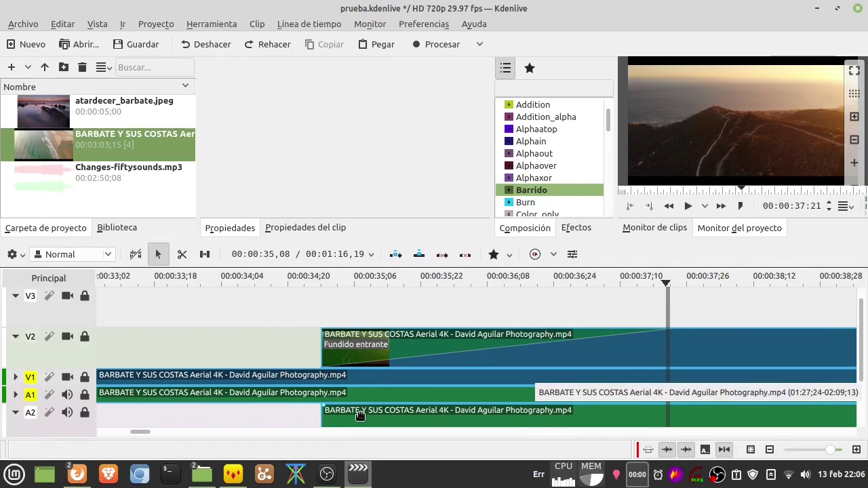
Collapse video tracks V2 and V3 and expand audio track A1 to show the waveforms of both audio tracks.
left_click(770, 450)
left_click(770, 450)
left_click(770, 450)
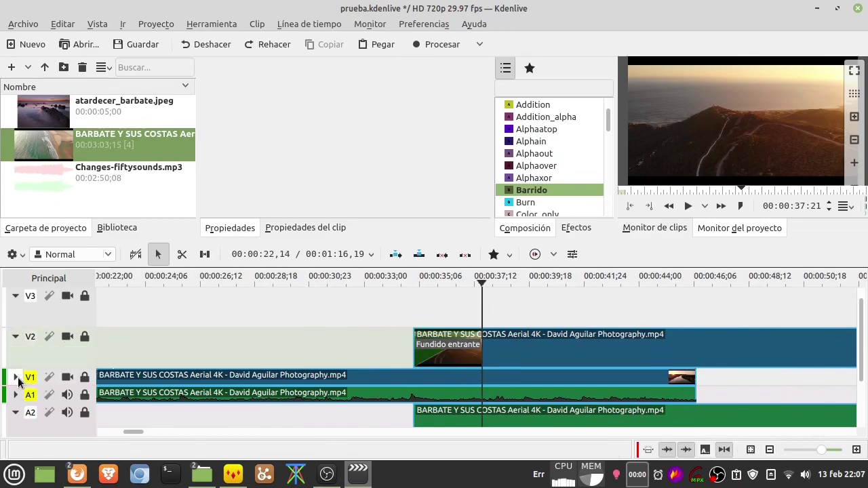
left_click(15, 337)
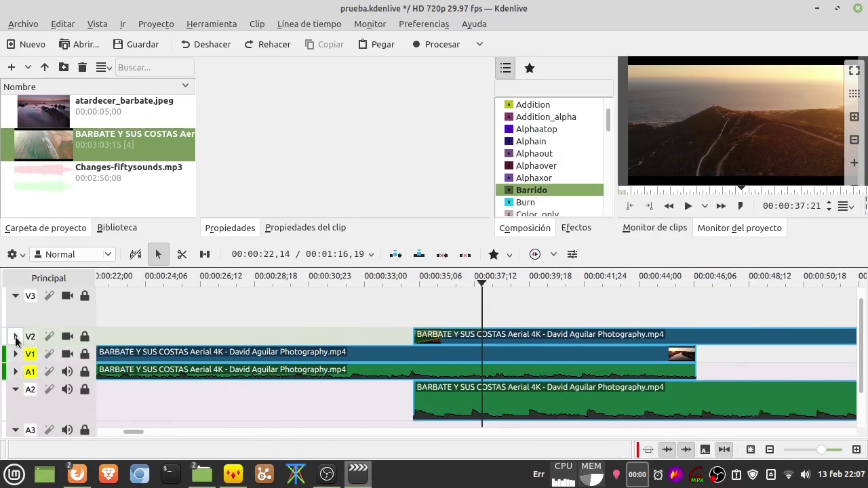
left_click(16, 297)
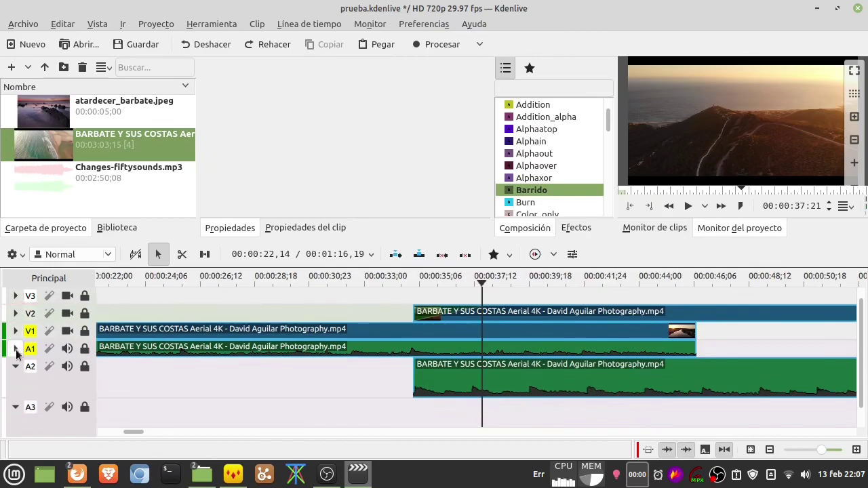
left_click(15, 348)
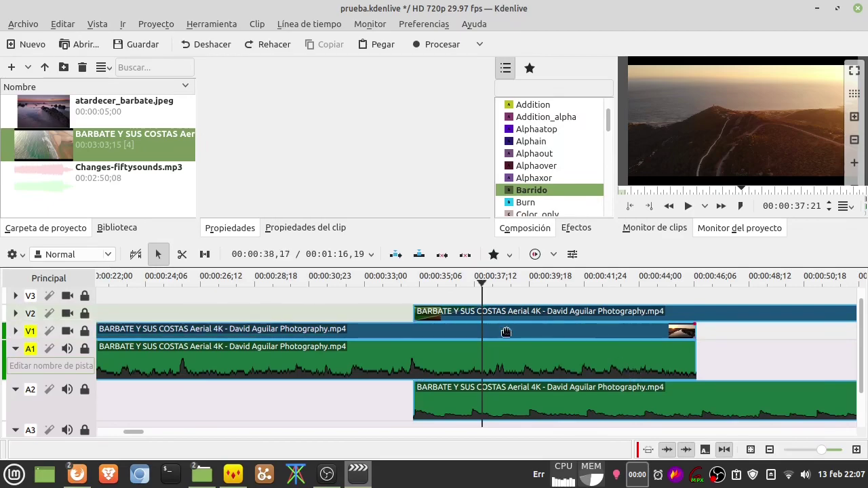
Split the V1 segment at about 00:00:38:07, shortly after the V2 fade-in ends, and delete the remainder with its audio.
left_click(181, 255)
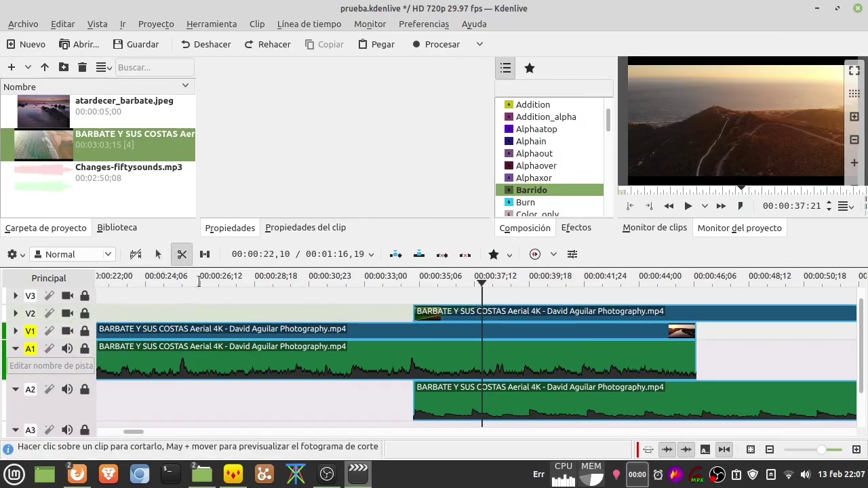
left_click(495, 328)
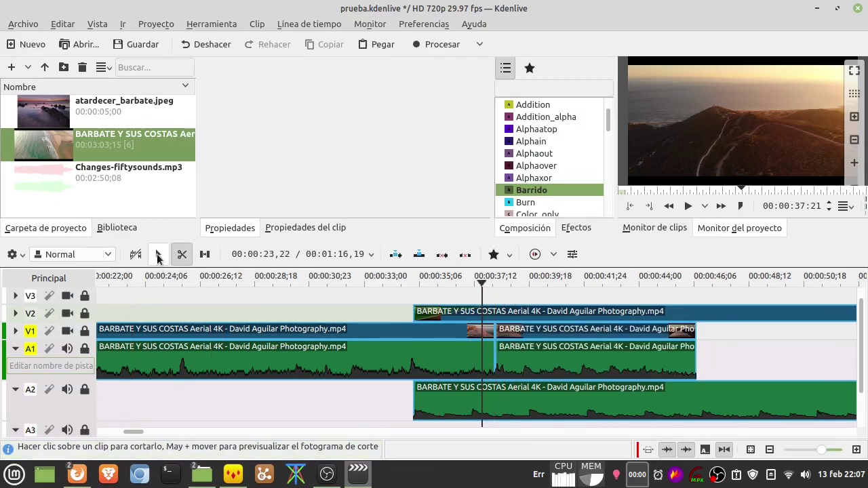
left_click(158, 254)
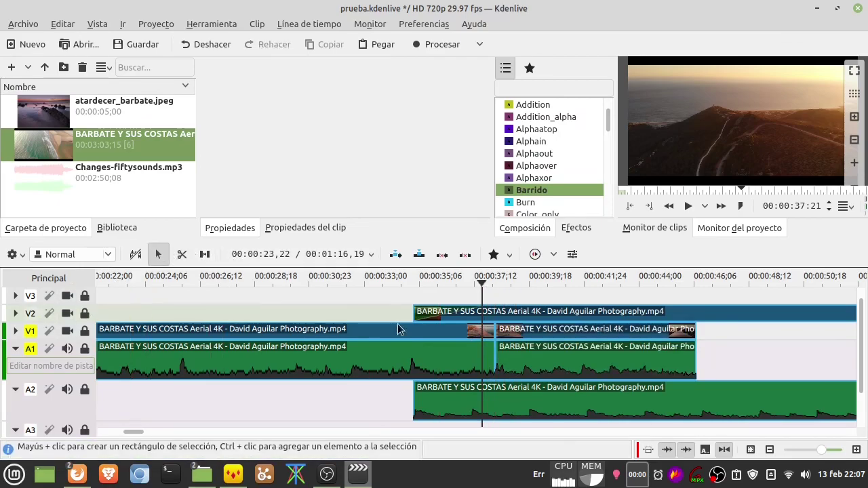
left_click(544, 332)
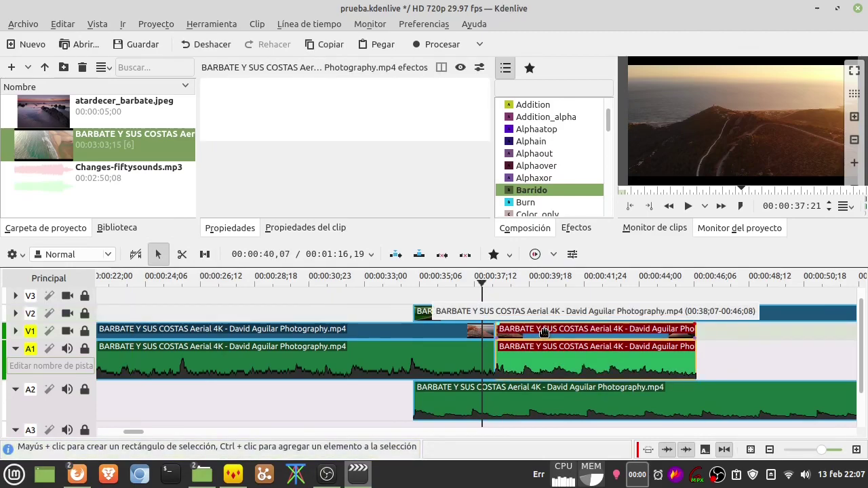
key("Delete")
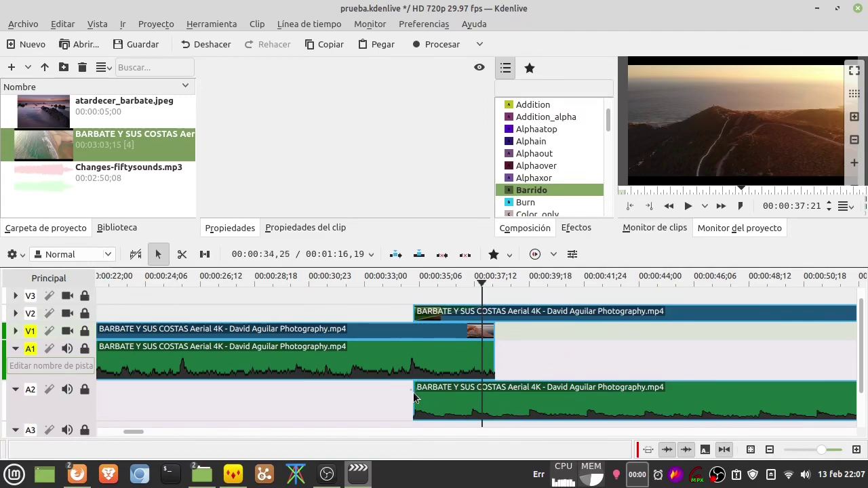
Crossfade the overlapping audio with a 00:00:02,29 fade-in on A2 and a 00:00:03,09 fade-out on A1, and play it.
left_click_drag(417, 386, 486, 385)
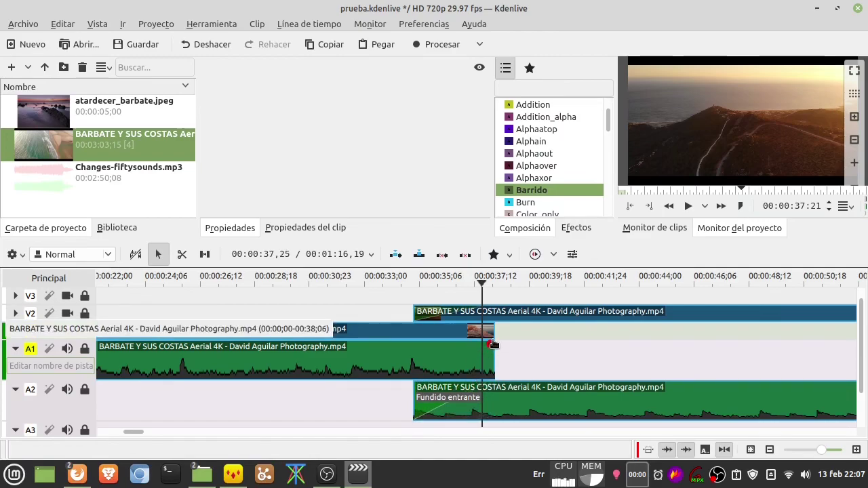
left_click_drag(491, 347, 417, 349)
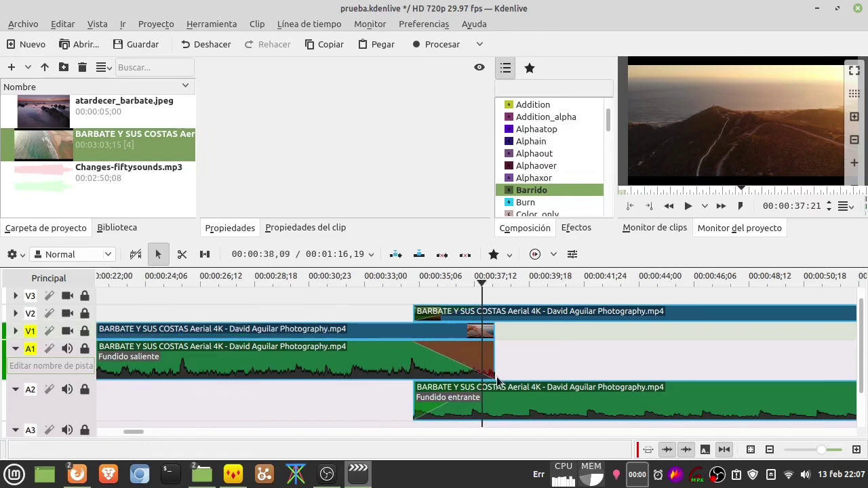
left_click(356, 284)
key("space")
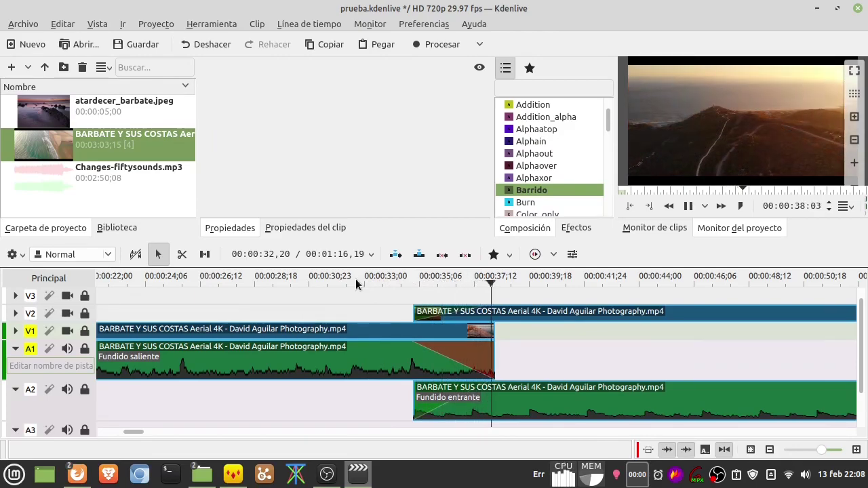
key("space")
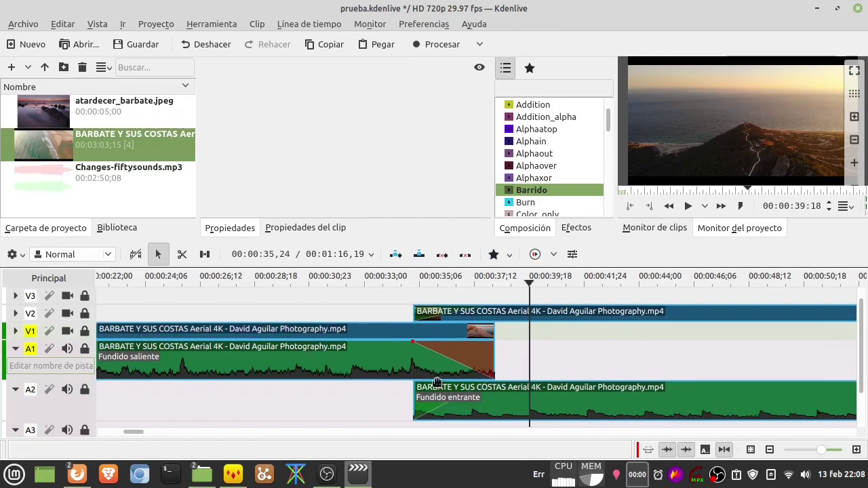
Try playing the transition with audio tracks A1 and A2 muted, and unmute both tracks.
left_click(105, 173)
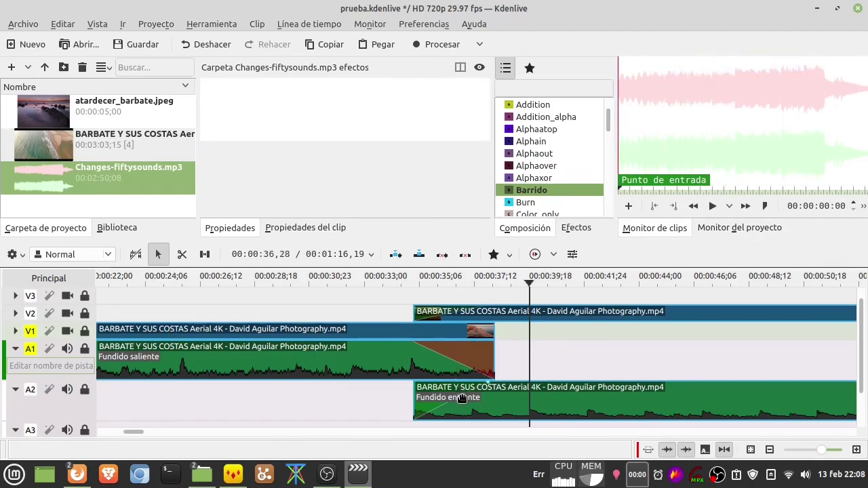
left_click(67, 390)
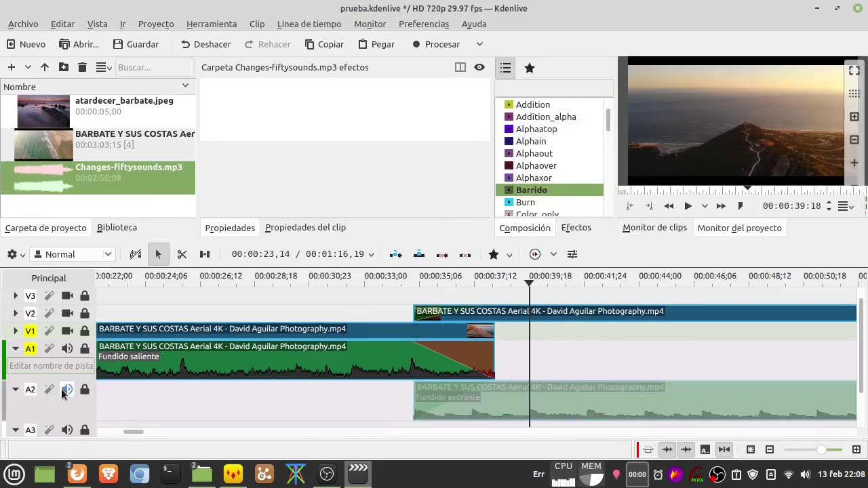
left_click(67, 348)
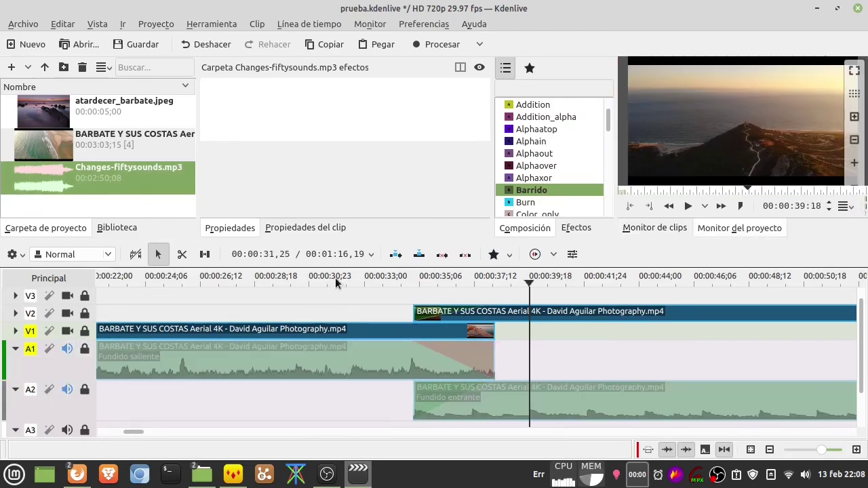
left_click(335, 278)
key("space")
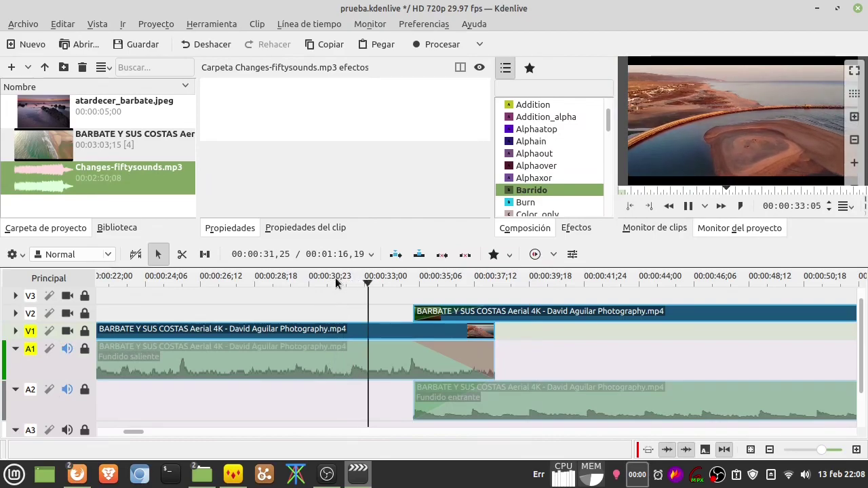
left_click(67, 349)
left_click(68, 389)
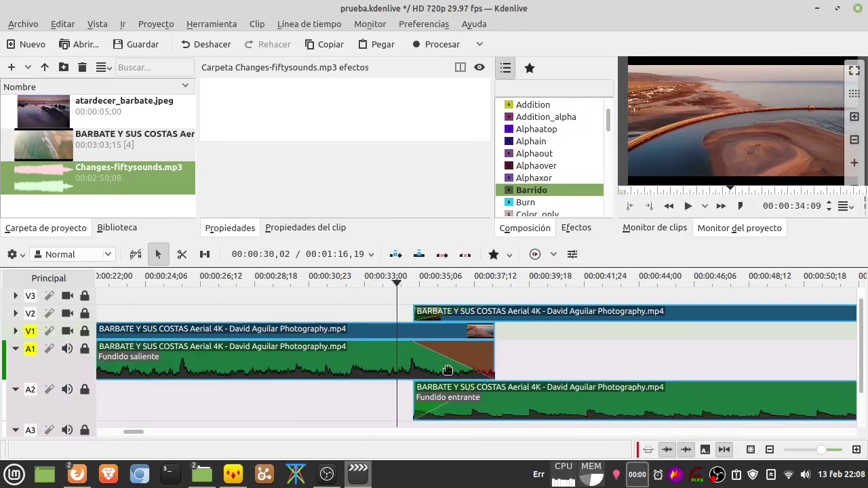
left_click(452, 402)
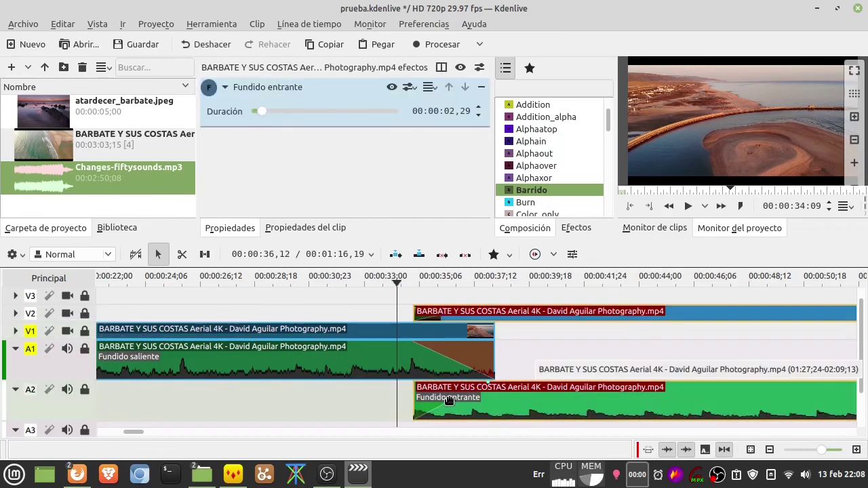
key("Delete")
key("ctrl+z")
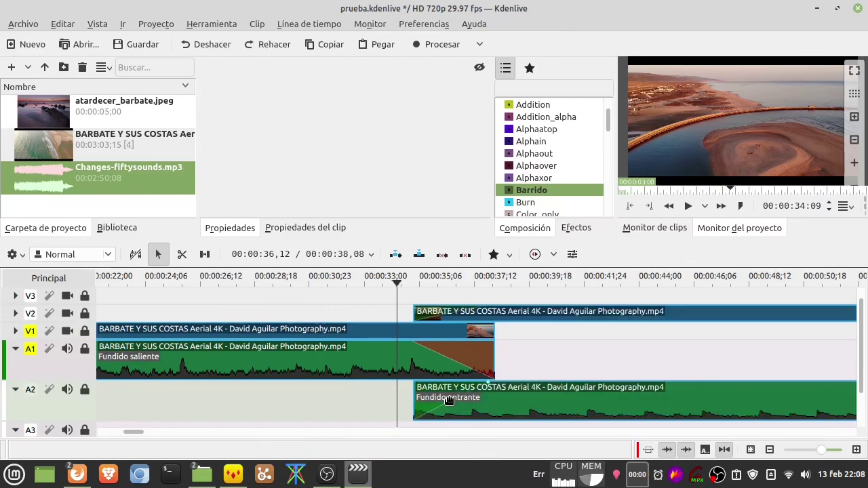
Ungroup the A2 audio from its V2 video segment and delete only the audio.
left_click(449, 400)
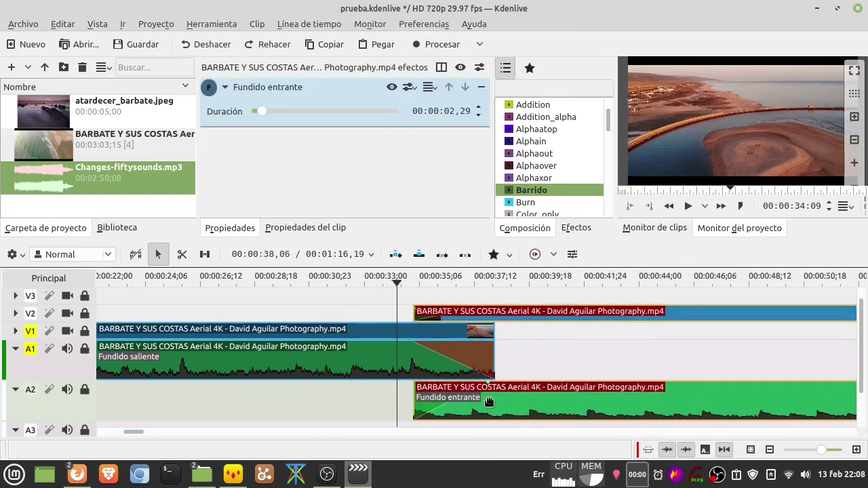
right_click(536, 399)
left_click(561, 274)
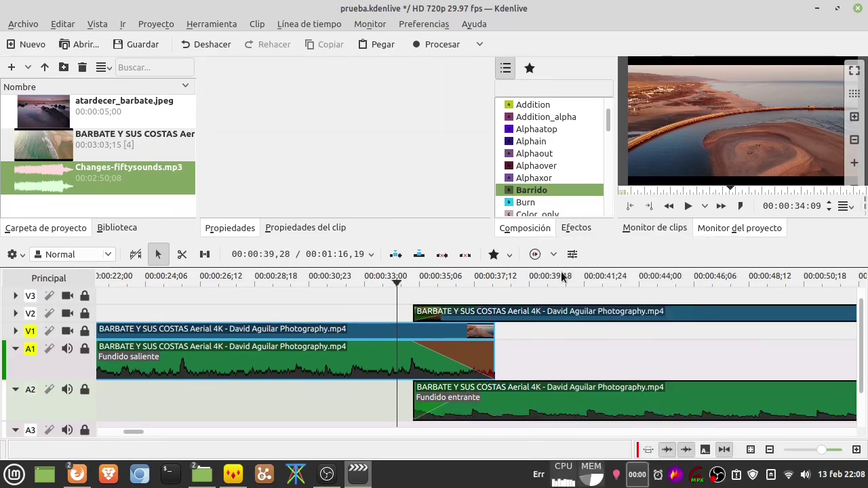
left_click(526, 365)
mouse_move(442, 400)
left_mouse_down()
mouse_move(502, 400)
mouse_move(435, 400)
left_mouse_up()
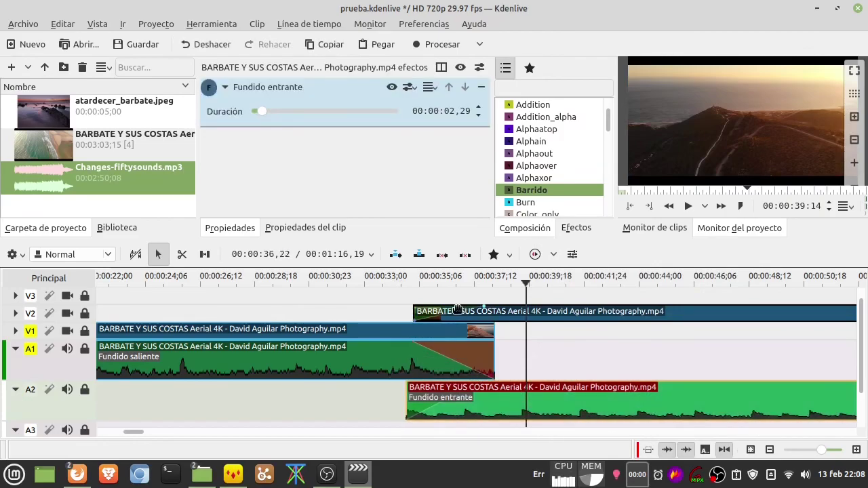
key("Delete")
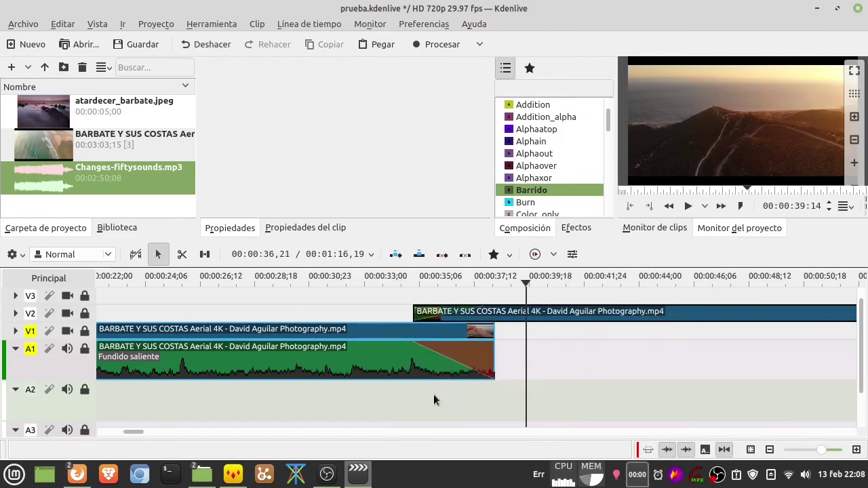
Ungroup the A1 audio from its V1 video segment and delete only the audio.
mouse_move(390, 366)
left_mouse_down()
mouse_move(443, 359)
mouse_move(386, 366)
left_mouse_up()
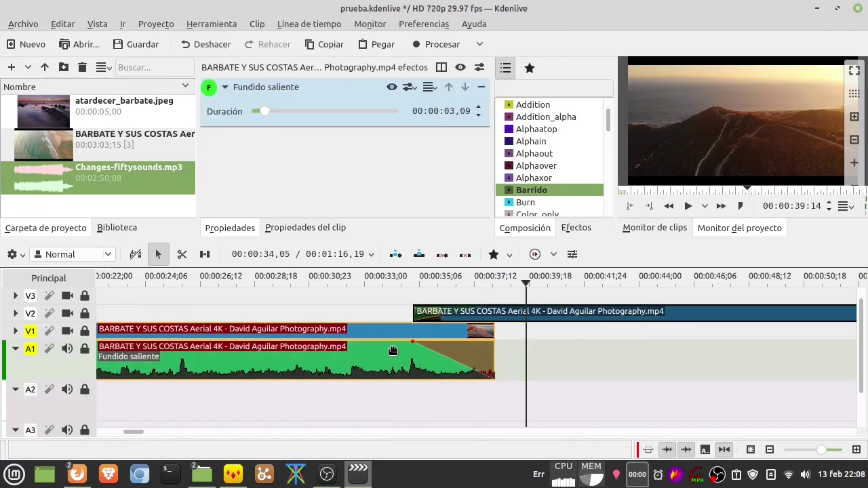
right_click(393, 350)
left_click(432, 275)
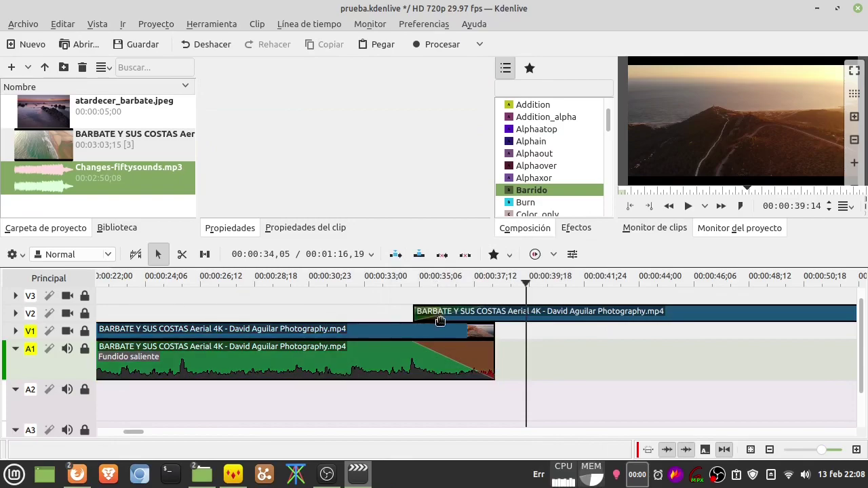
left_click(563, 370)
left_click(464, 366)
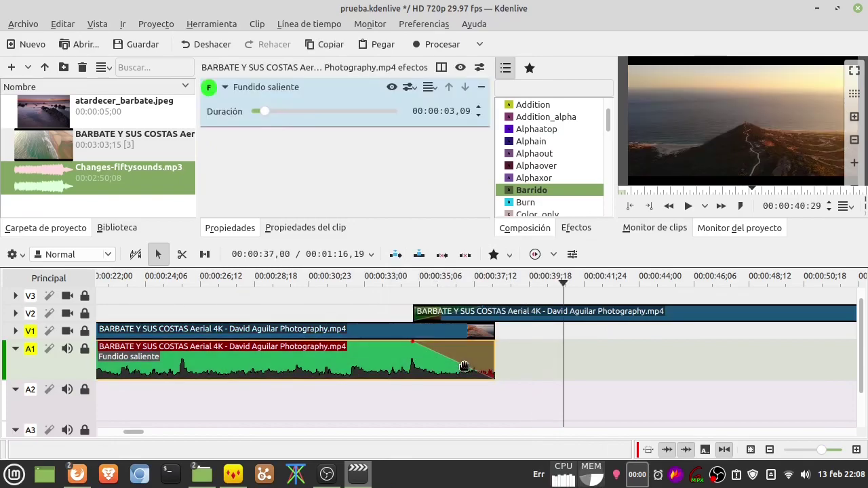
key("Delete")
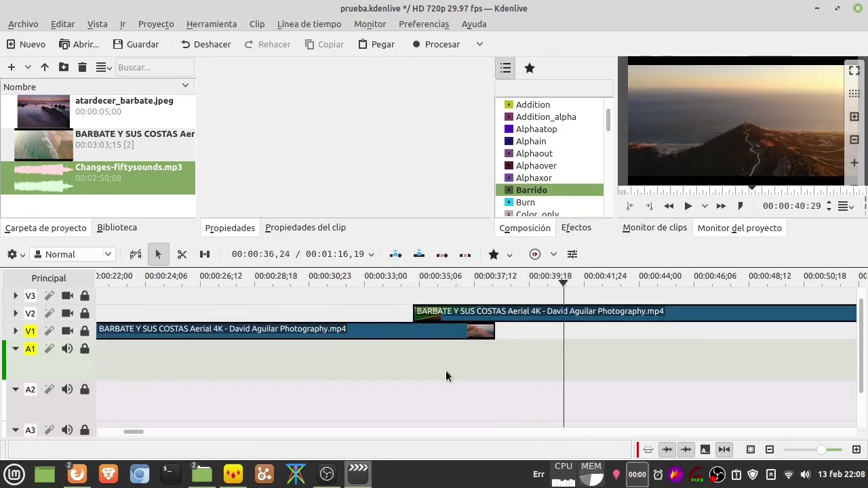
Place Changes-fiftysounds.mp3 on audio track A1, starting at 00:00:00:00, and play the project from the beginning.
left_click_drag(65, 188, 112, 351)
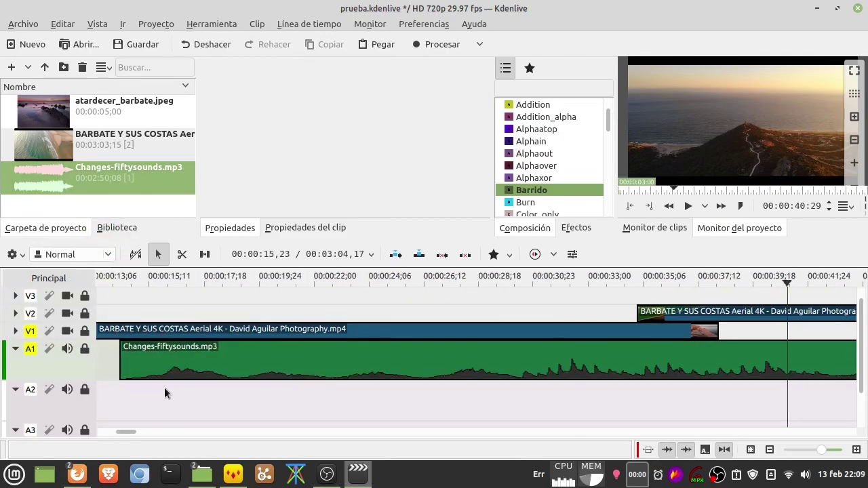
scroll(172, 378, "down", 5)
left_click_drag(170, 368, 94, 364)
left_click(98, 281)
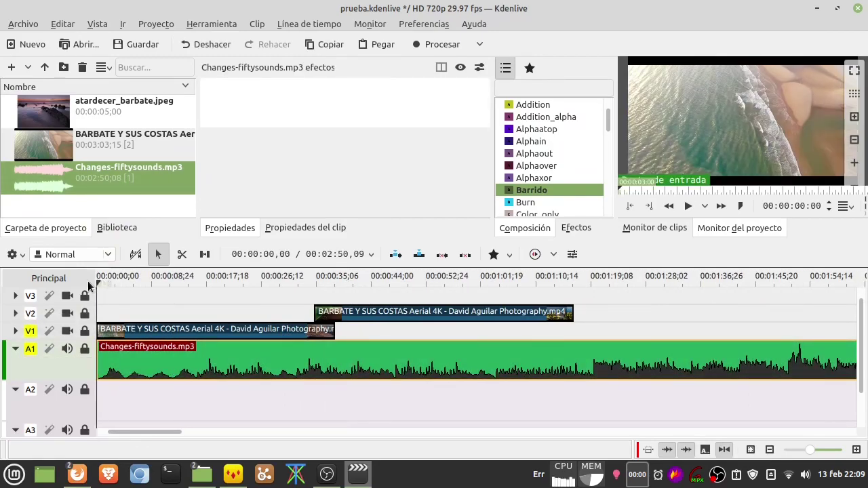
key("space")
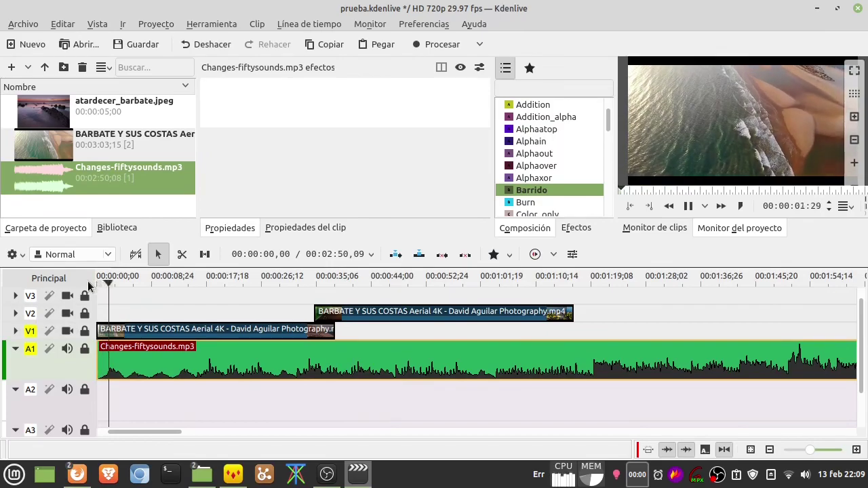